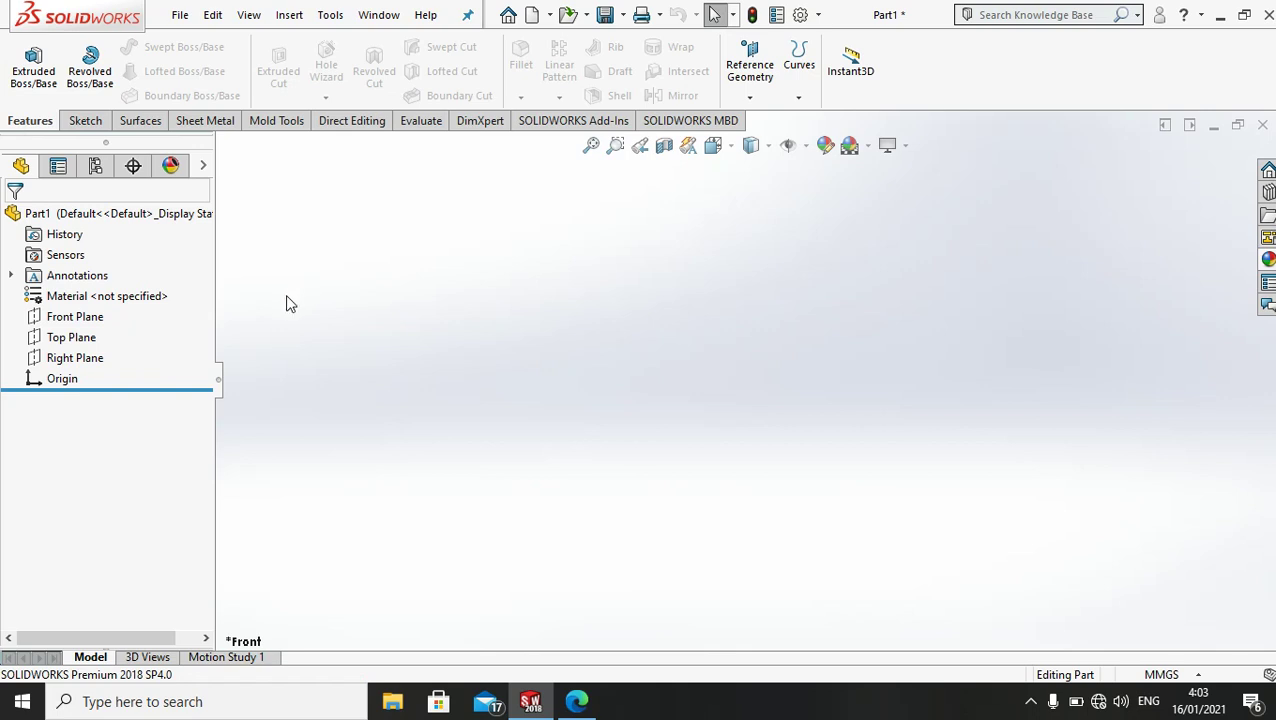
Step: Select the Front Plane and turn the view normal to it
{"action": "left_click", "coordinate": [86, 320]}
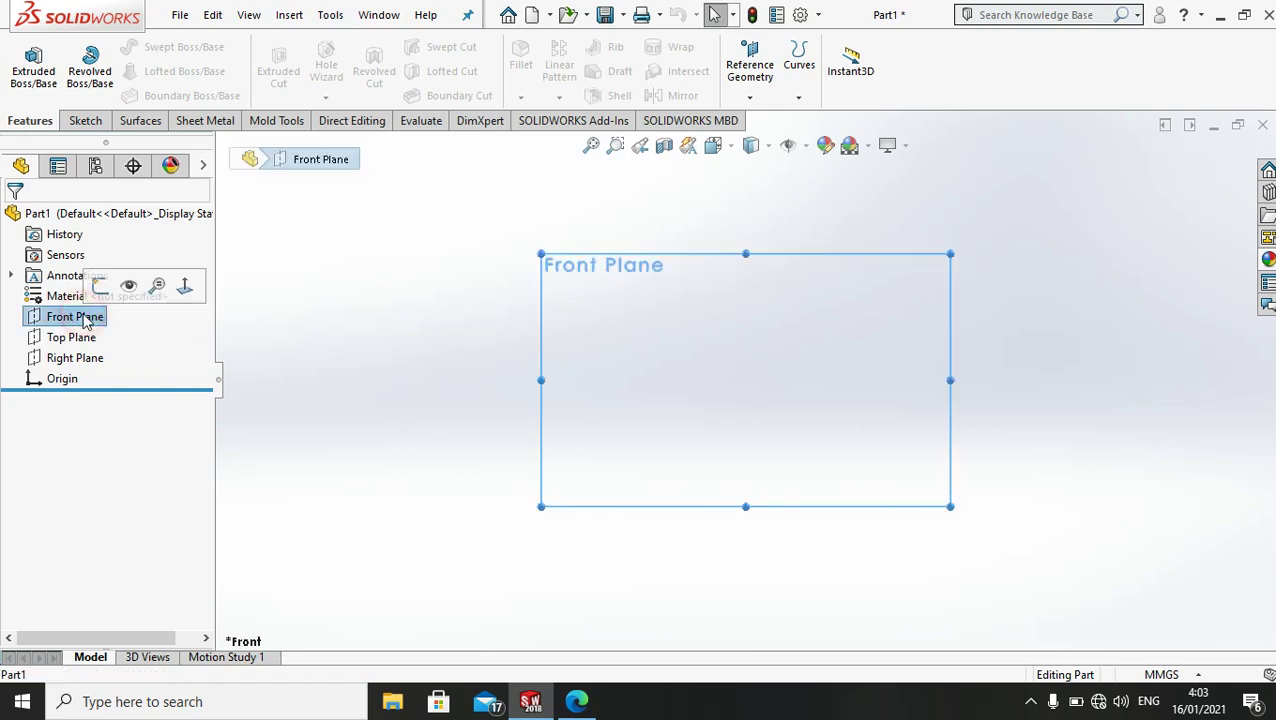
{"action": "left_click", "coordinate": [185, 288]}
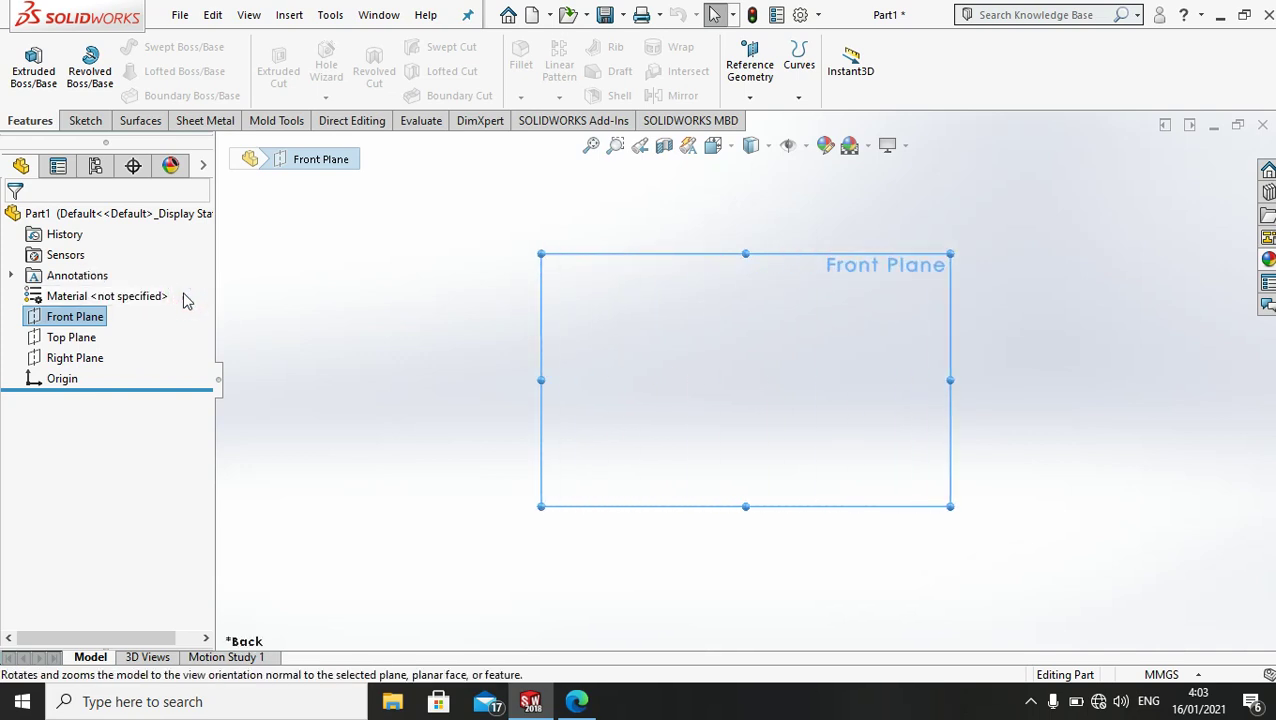
{"action": "right_click", "coordinate": [88, 316]}
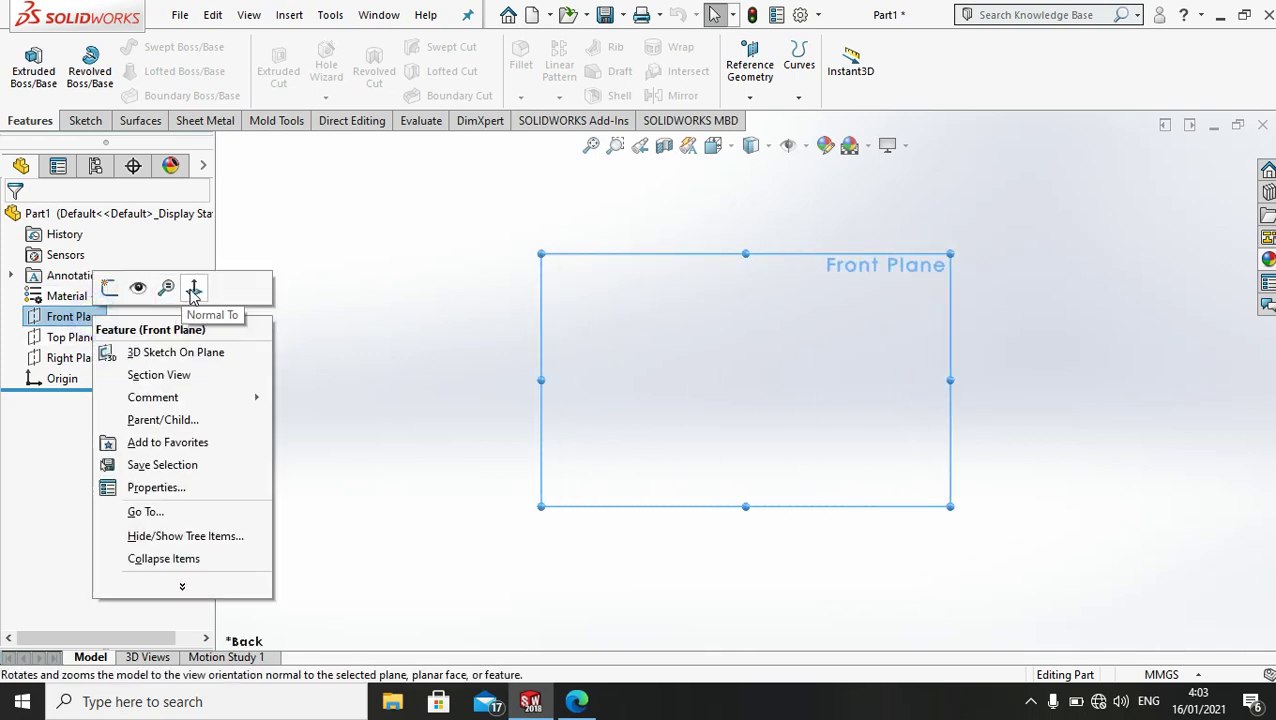
{"action": "left_click", "coordinate": [190, 290]}
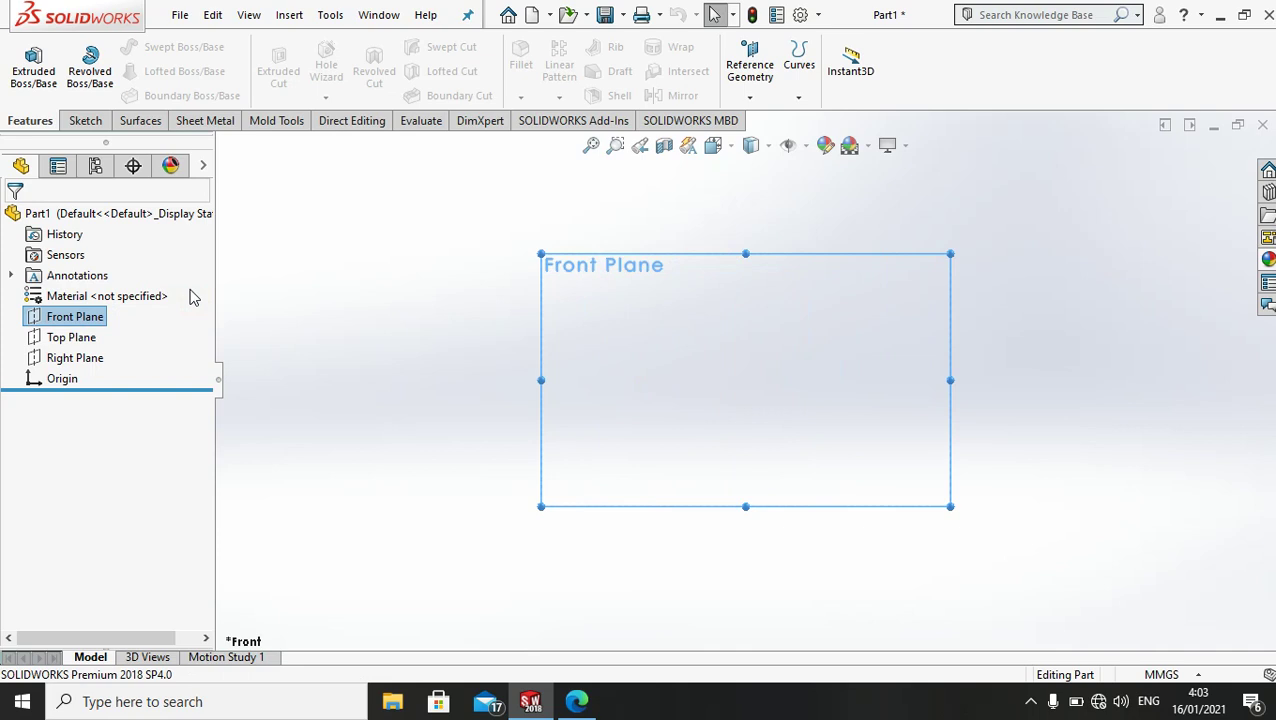
Step: Draw a center rectangle anchored at the origin on the Front Plane sketch
{"action": "left_click", "coordinate": [83, 122]}
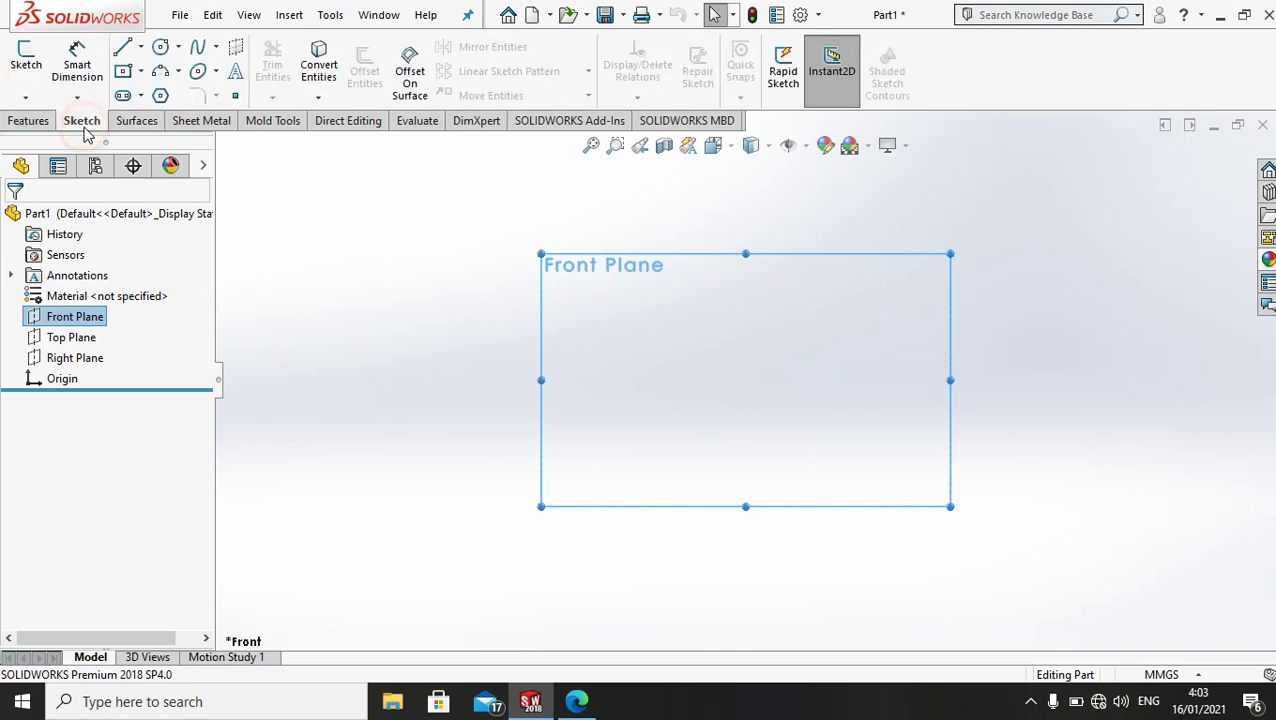
{"action": "left_click", "coordinate": [125, 74]}
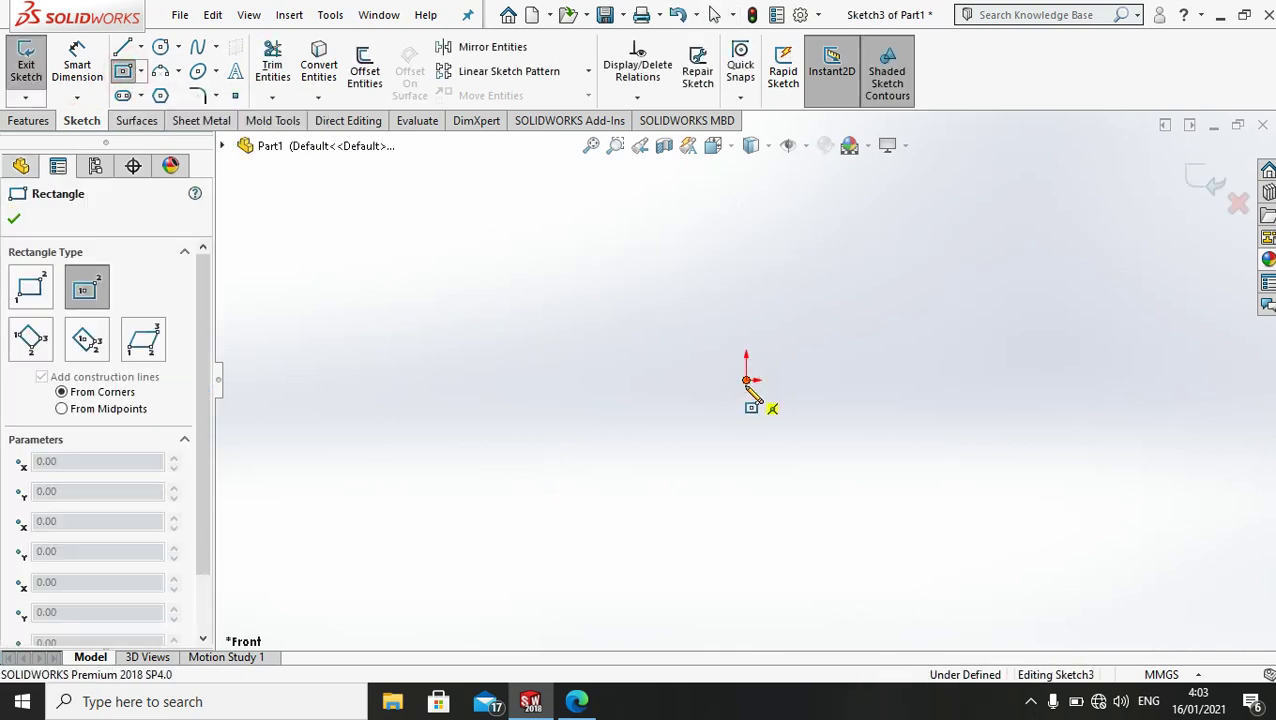
{"action": "left_click", "coordinate": [746, 380]}
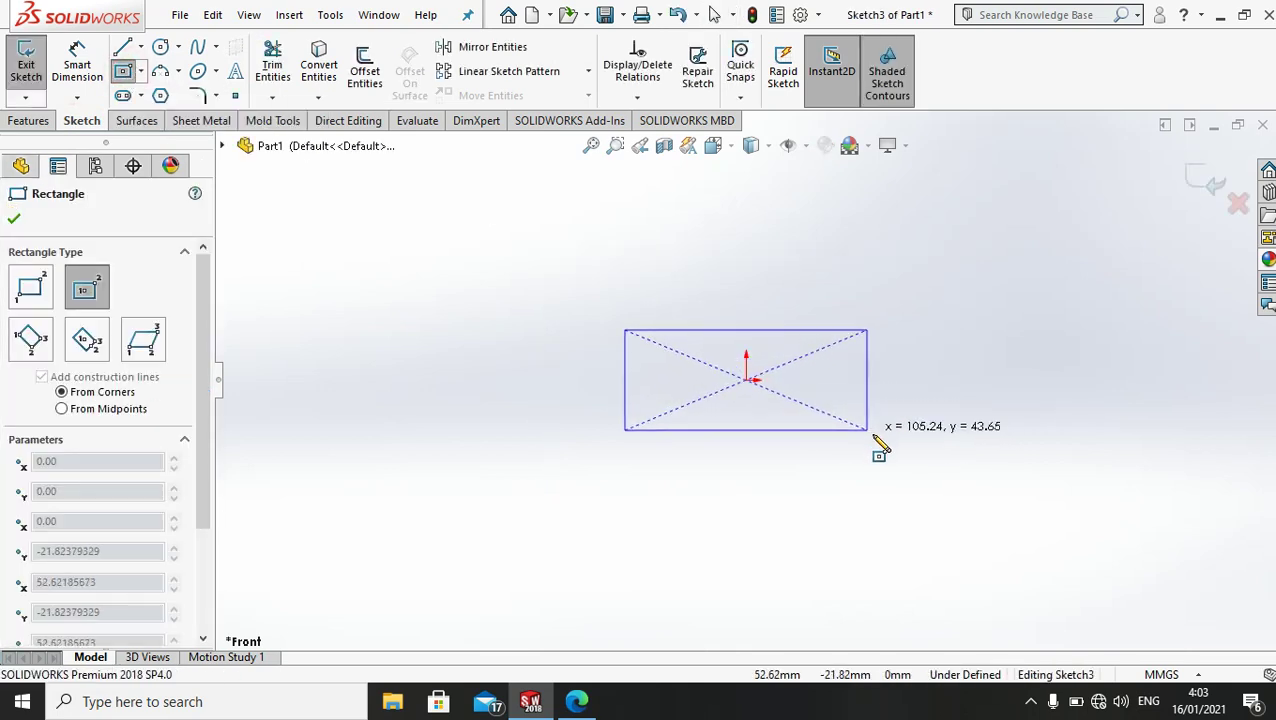
{"action": "left_click", "coordinate": [873, 435]}
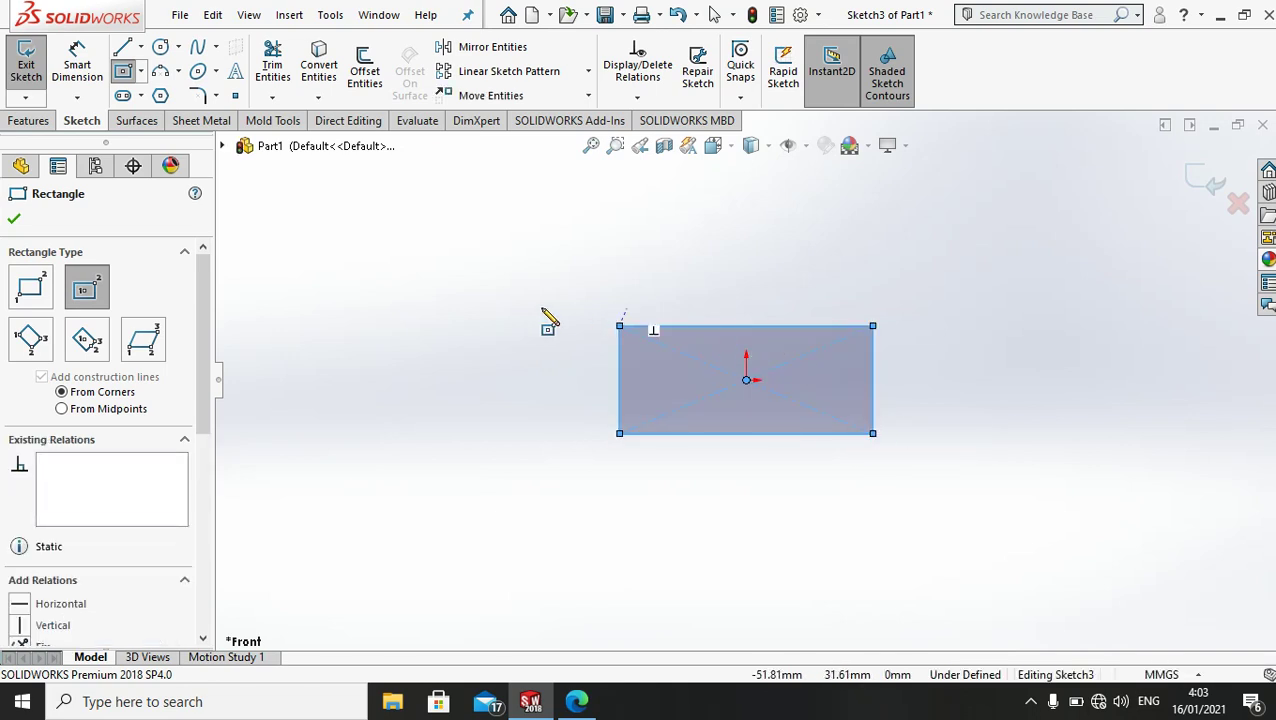
Step: Dimension the rectangle's top edge 100 mm and right edge 100 mm, fully defining the square
{"action": "left_click", "coordinate": [77, 62]}
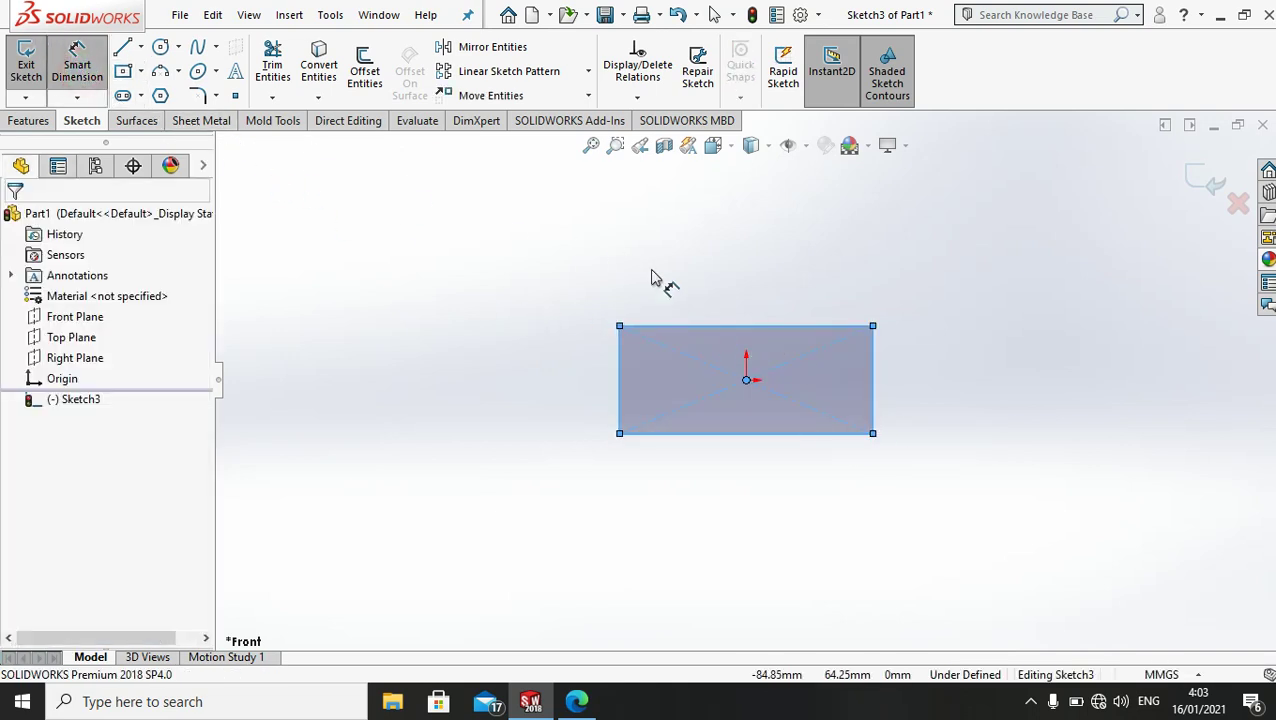
{"action": "left_click", "coordinate": [718, 292]}
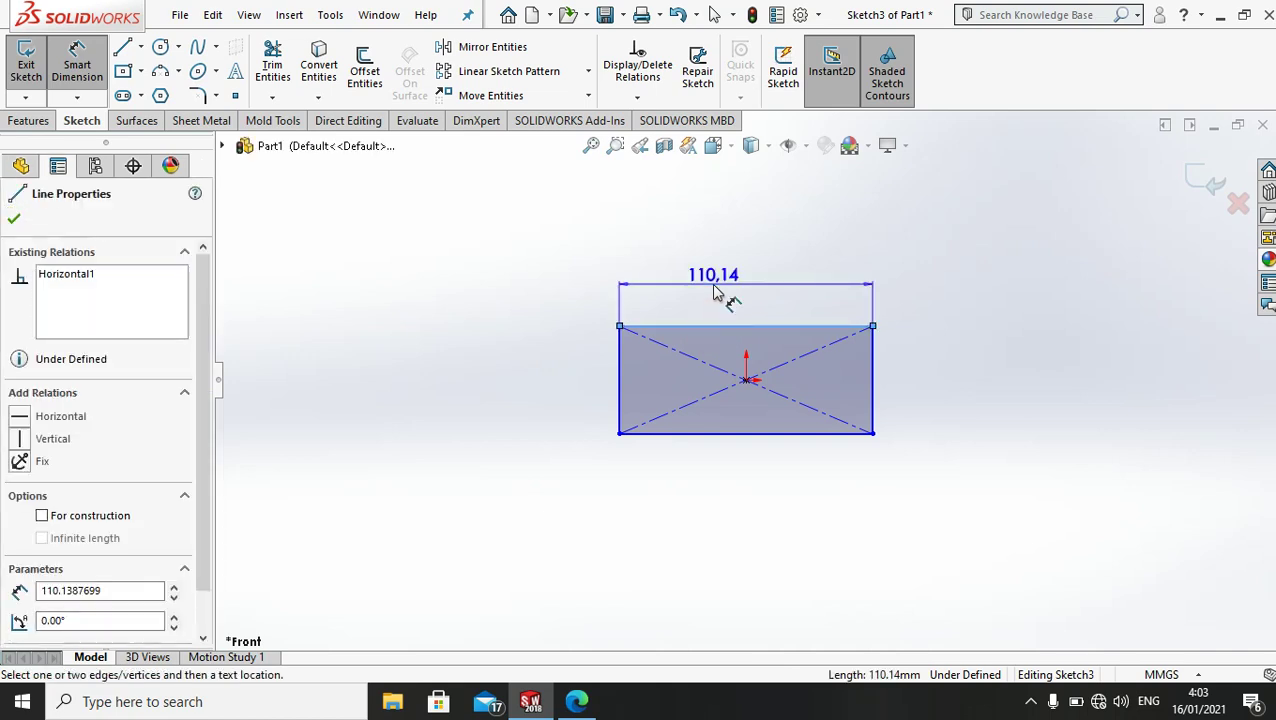
{"action": "left_click", "coordinate": [714, 290]}
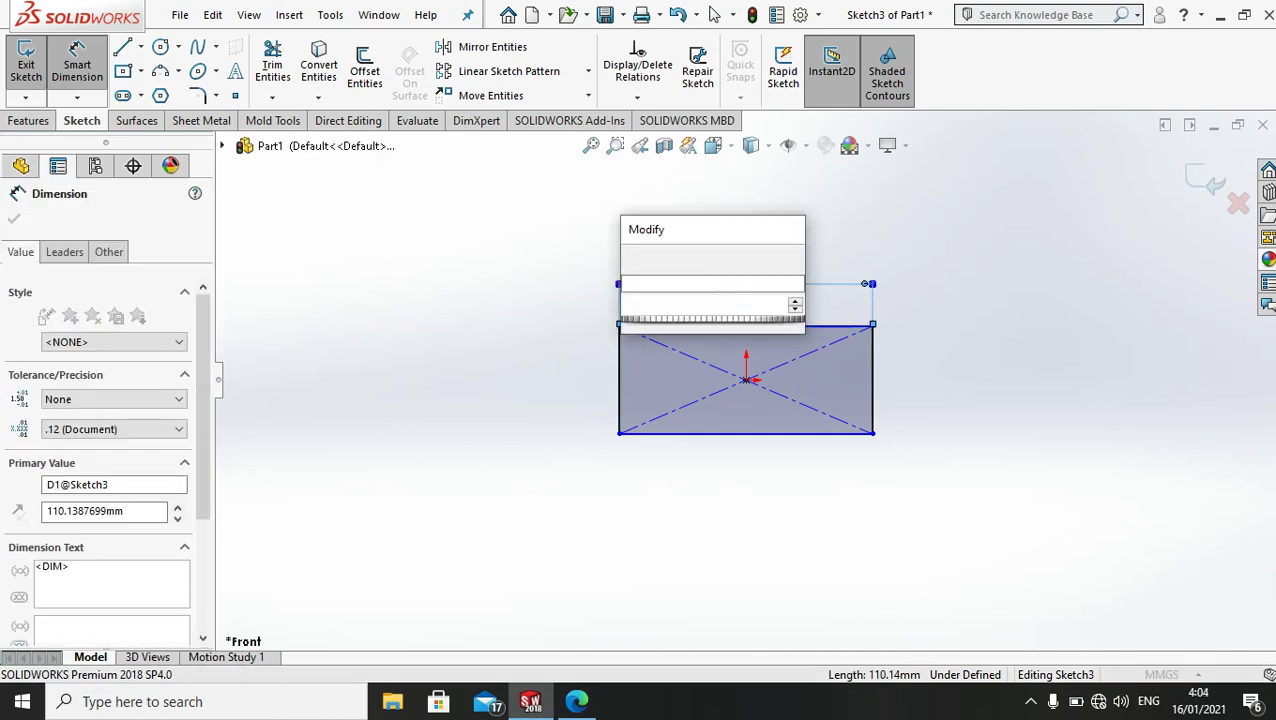
{"action": "type", "text": "100"}
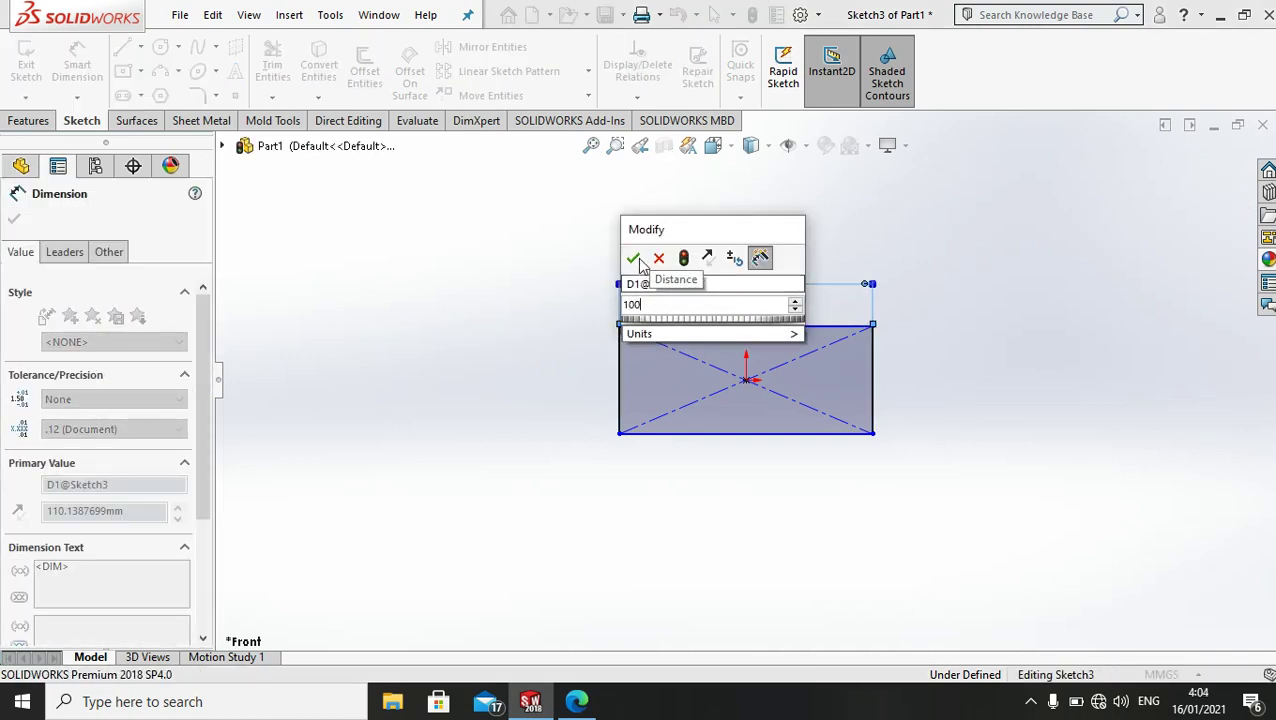
{"action": "left_click", "coordinate": [634, 258]}
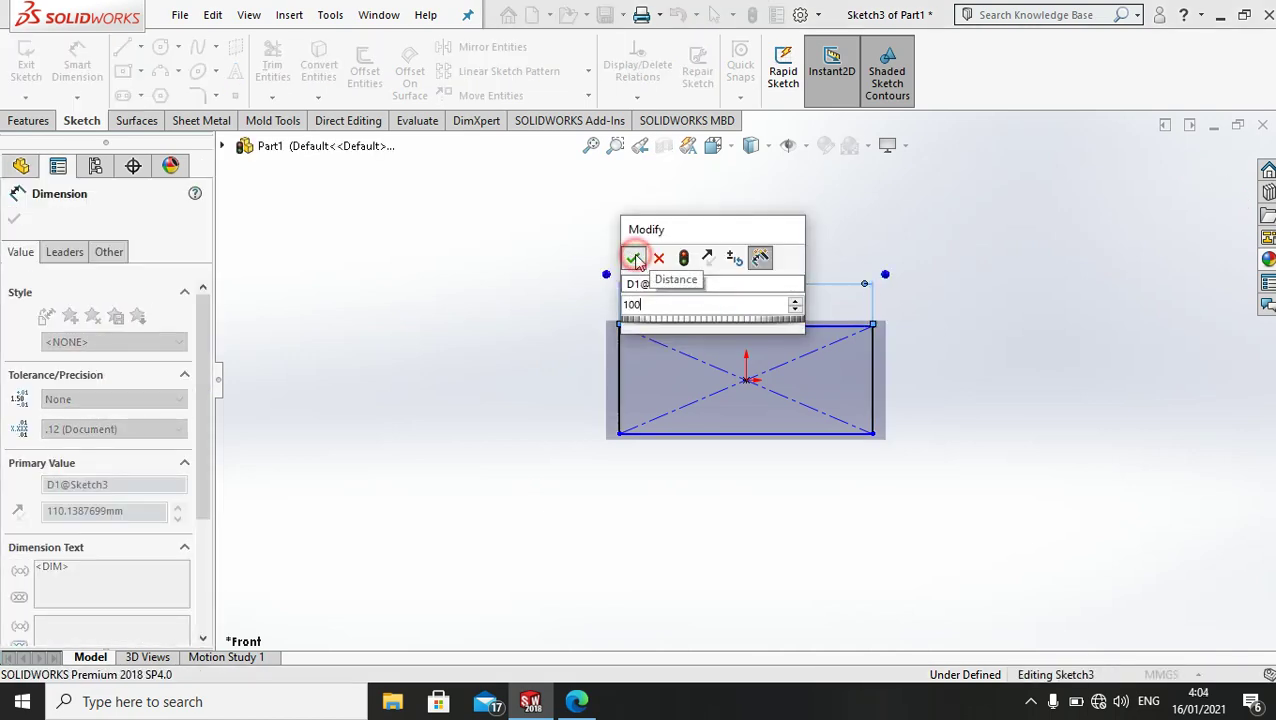
{"action": "left_click", "coordinate": [872, 357]}
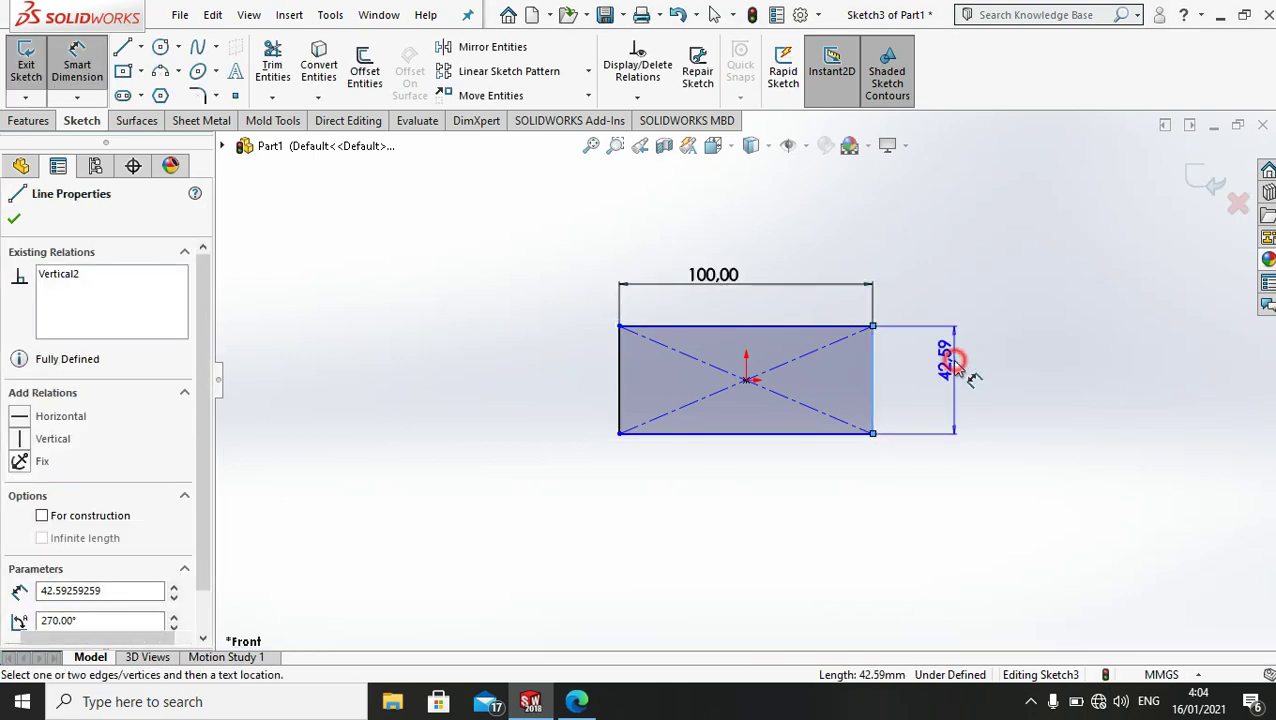
{"action": "left_click", "coordinate": [958, 370]}
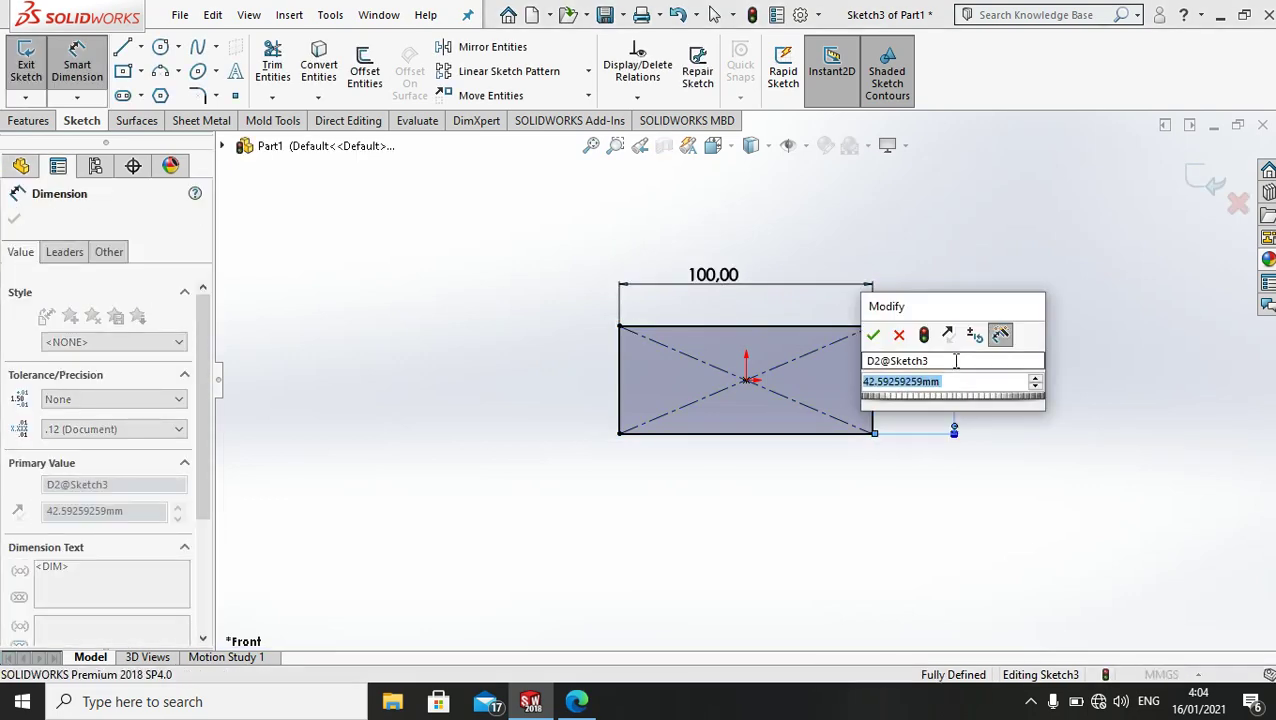
{"action": "type", "text": "100"}
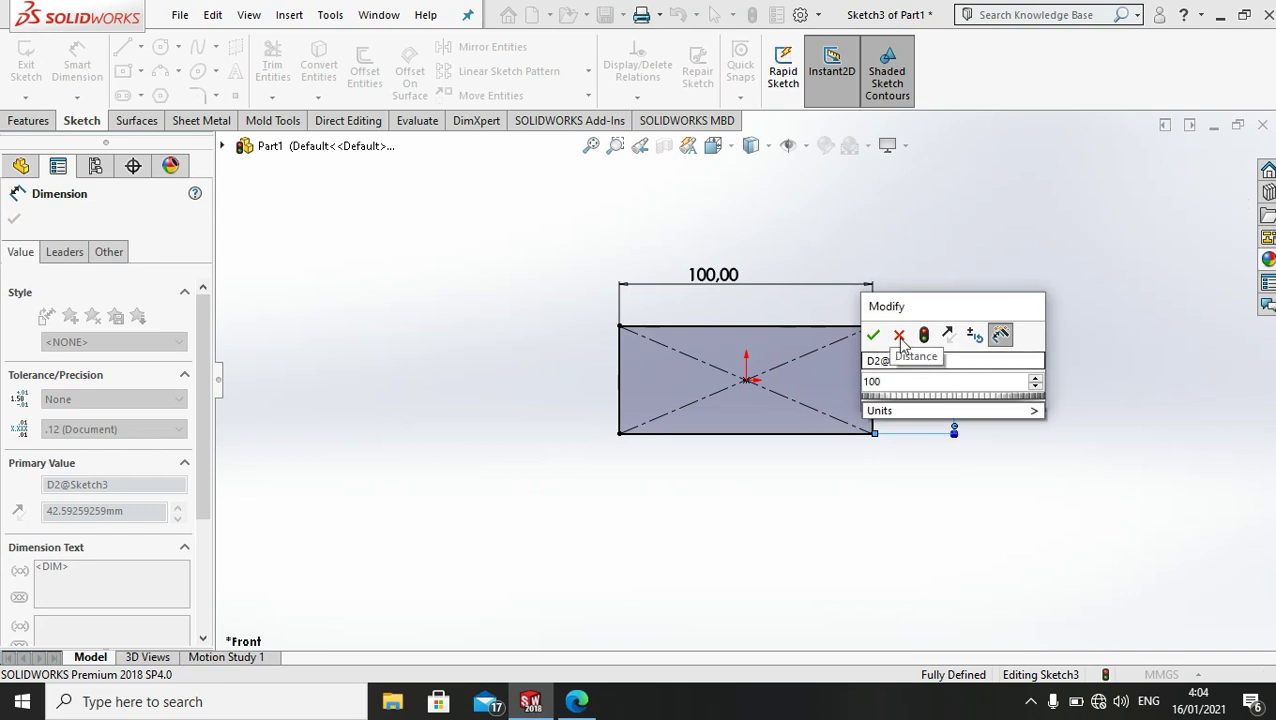
{"action": "left_click", "coordinate": [874, 336]}
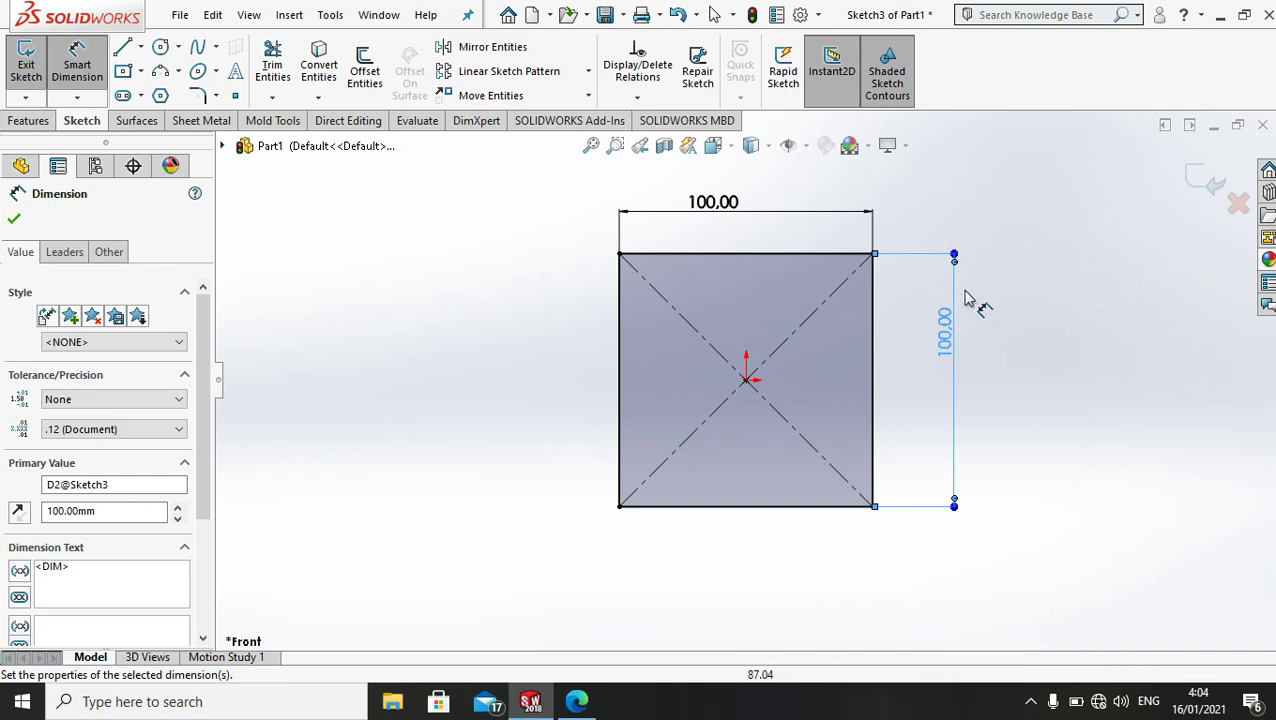
{"action": "left_click", "coordinate": [15, 221]}
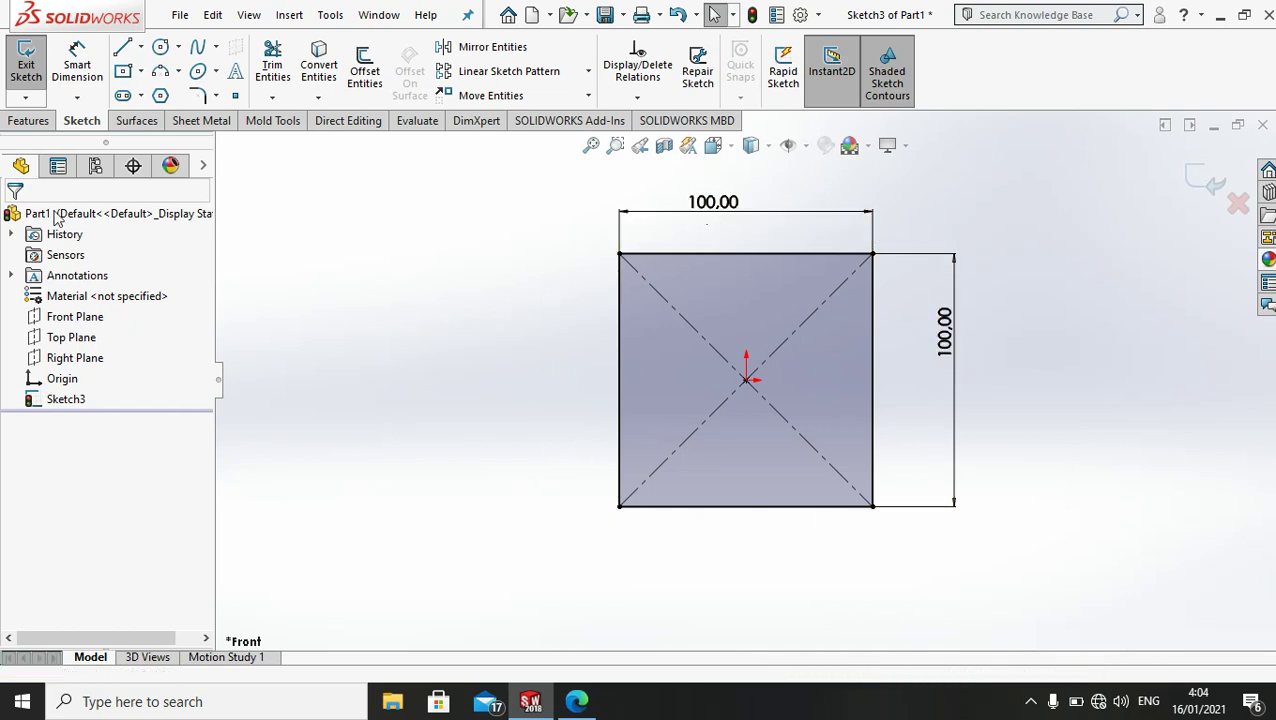
Step: Extrude the square sketch 100 mm blind into a solid cube, Boss-Extrude4
{"action": "left_click", "coordinate": [24, 120]}
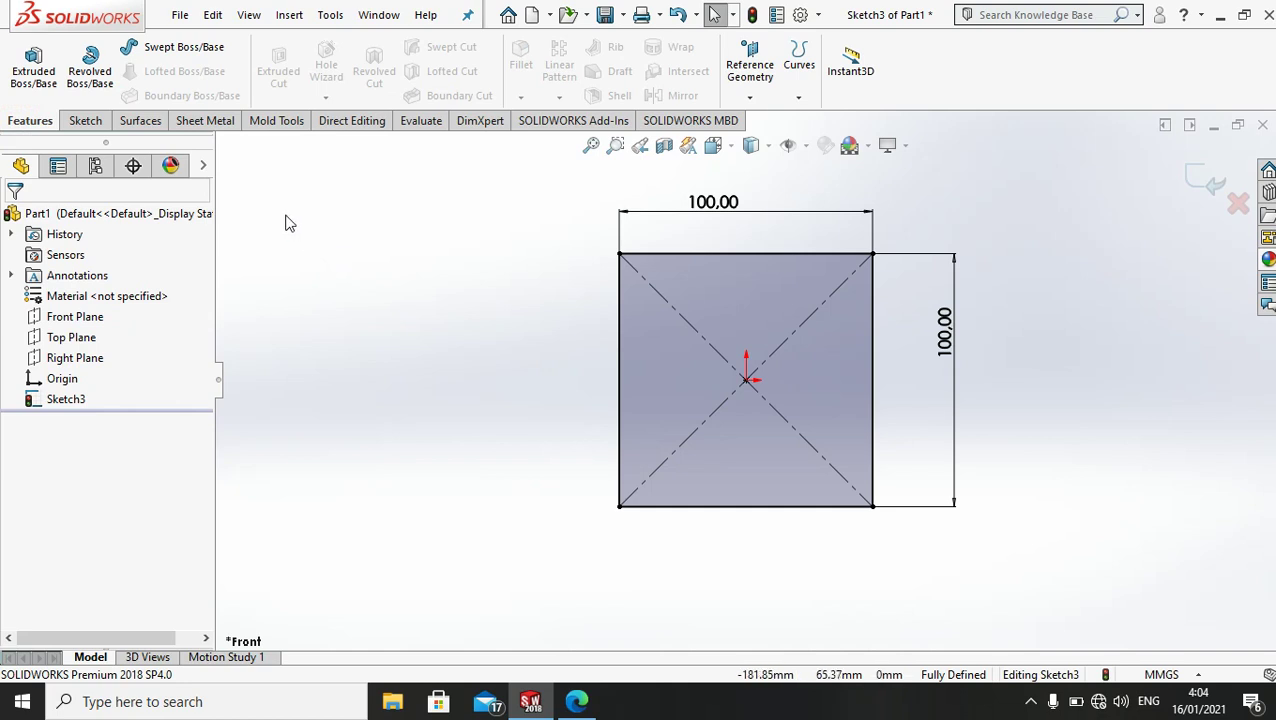
{"action": "left_click", "coordinate": [35, 100]}
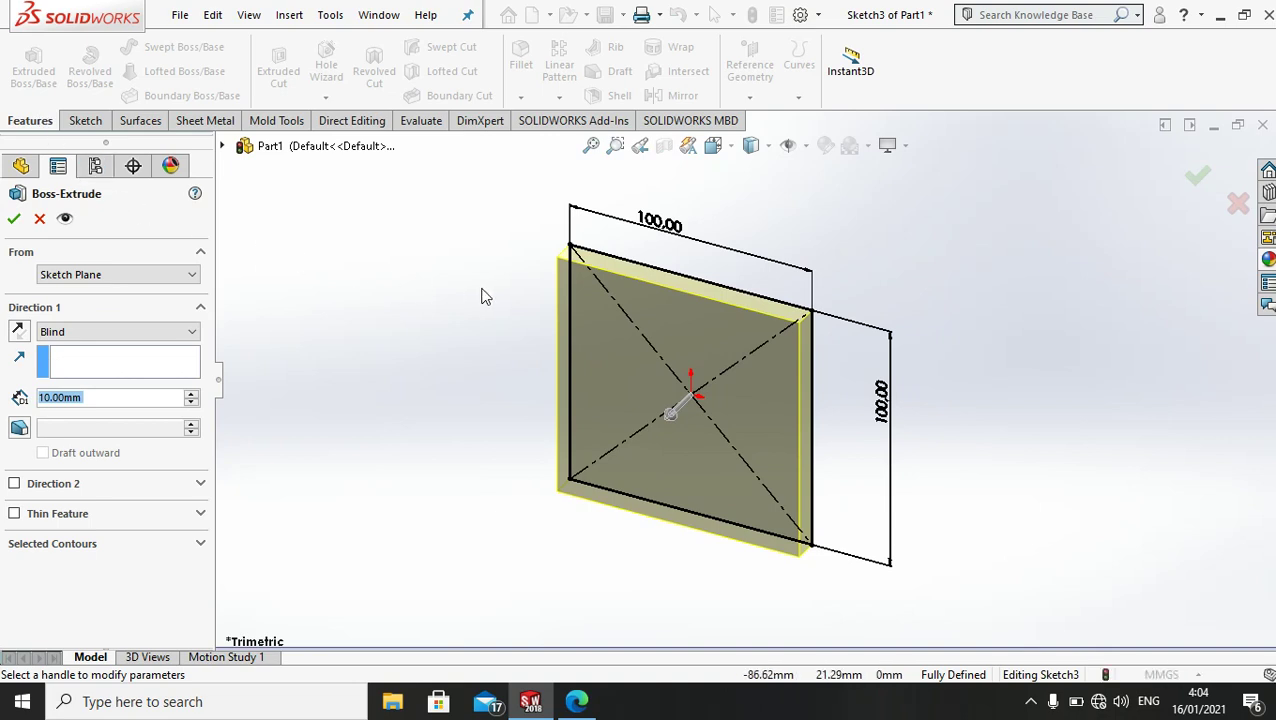
{"action": "left_click", "coordinate": [108, 397]}
{"action": "type", "text": "1"}
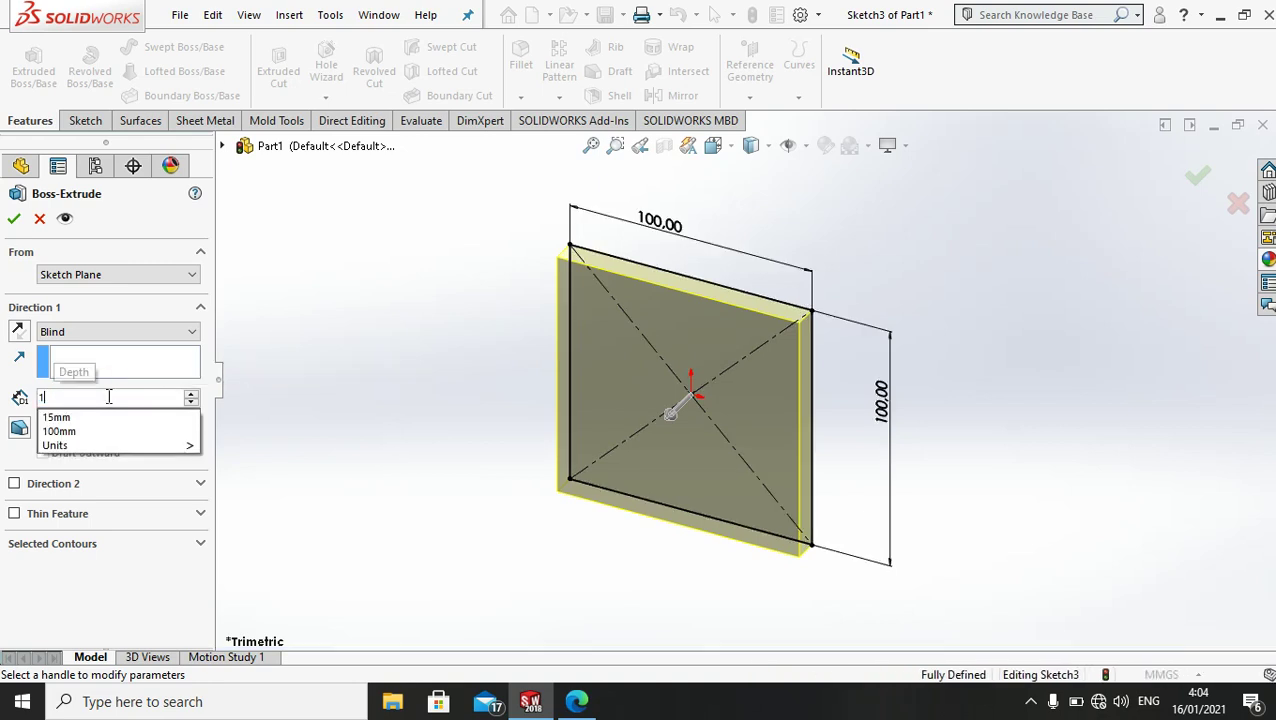
{"action": "type", "text": "00"}
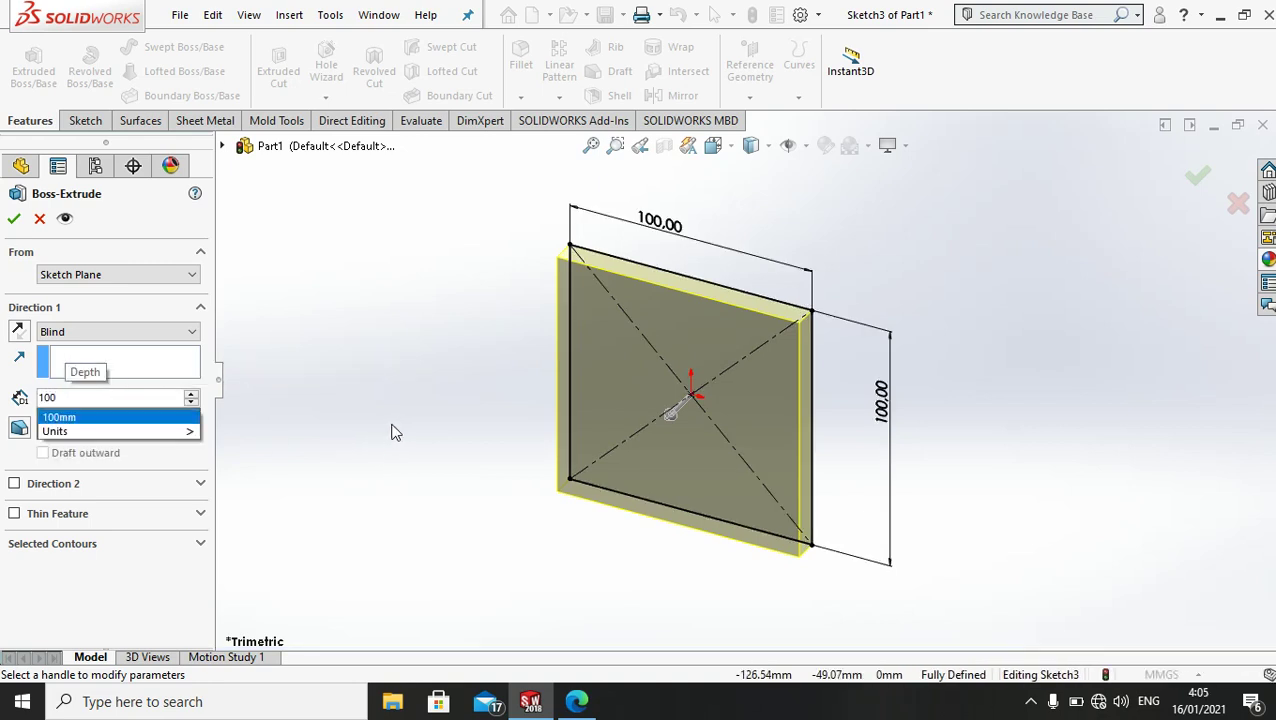
{"action": "key", "text": "Return"}
{"action": "key", "text": "f"}
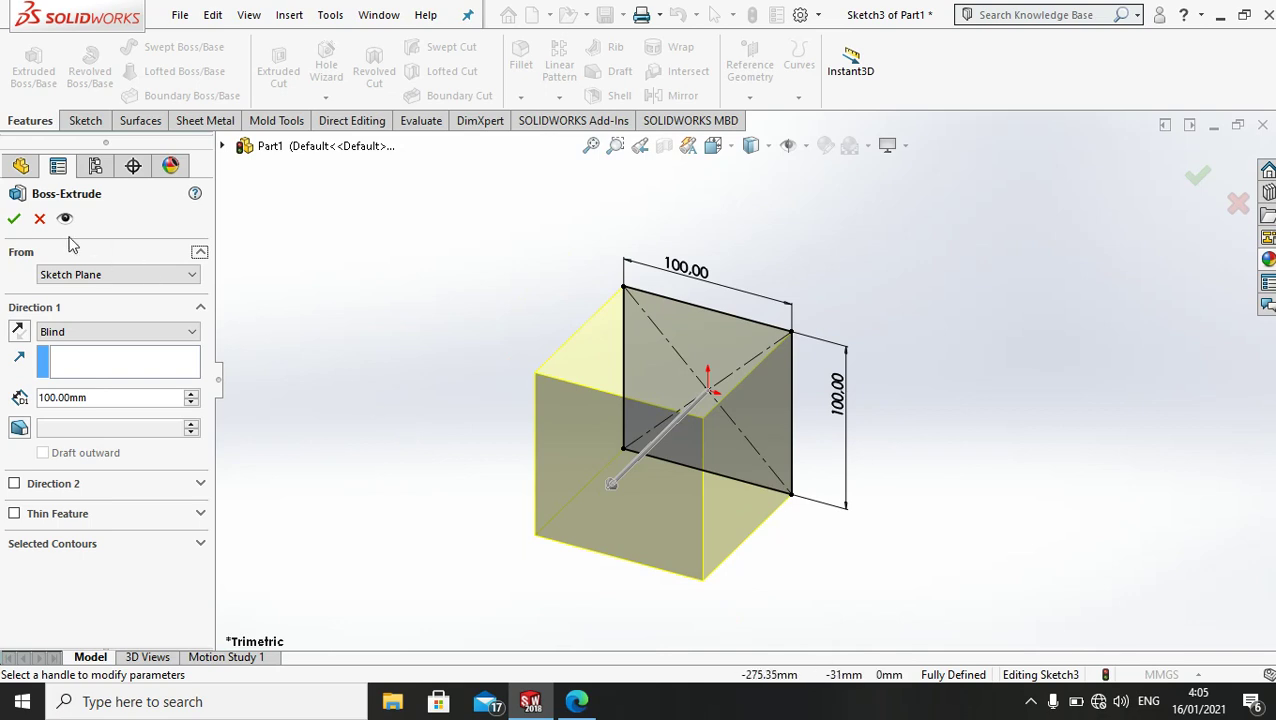
{"action": "left_click", "coordinate": [12, 218]}
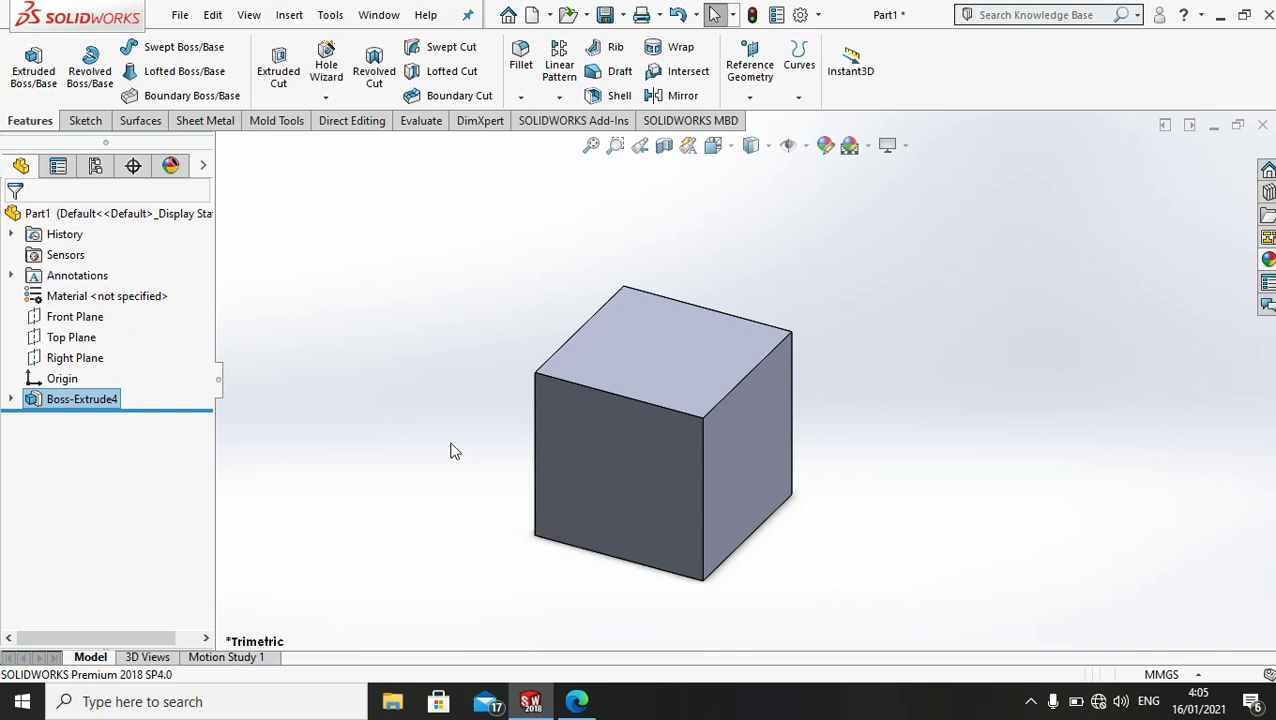
Step: Undo the cube and start a new extrusion of the square with reversed direction
{"action": "key", "text": "ctrl+z"}
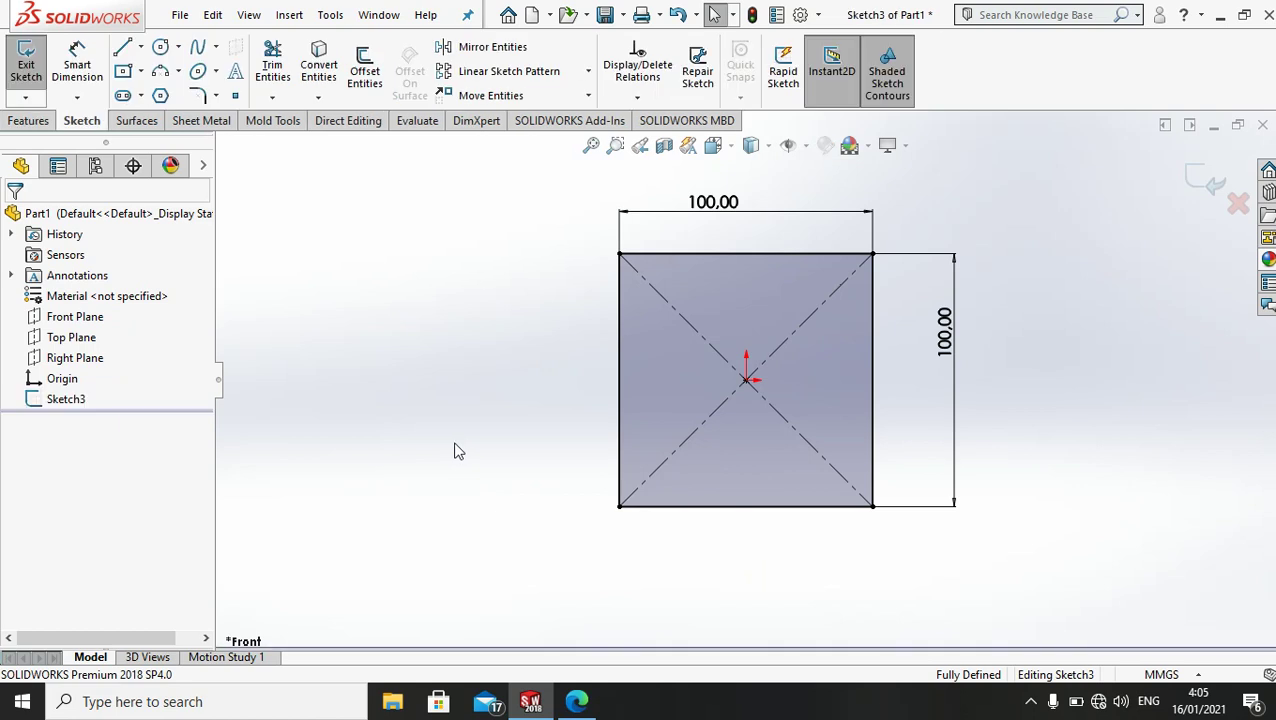
{"action": "left_click", "coordinate": [30, 124]}
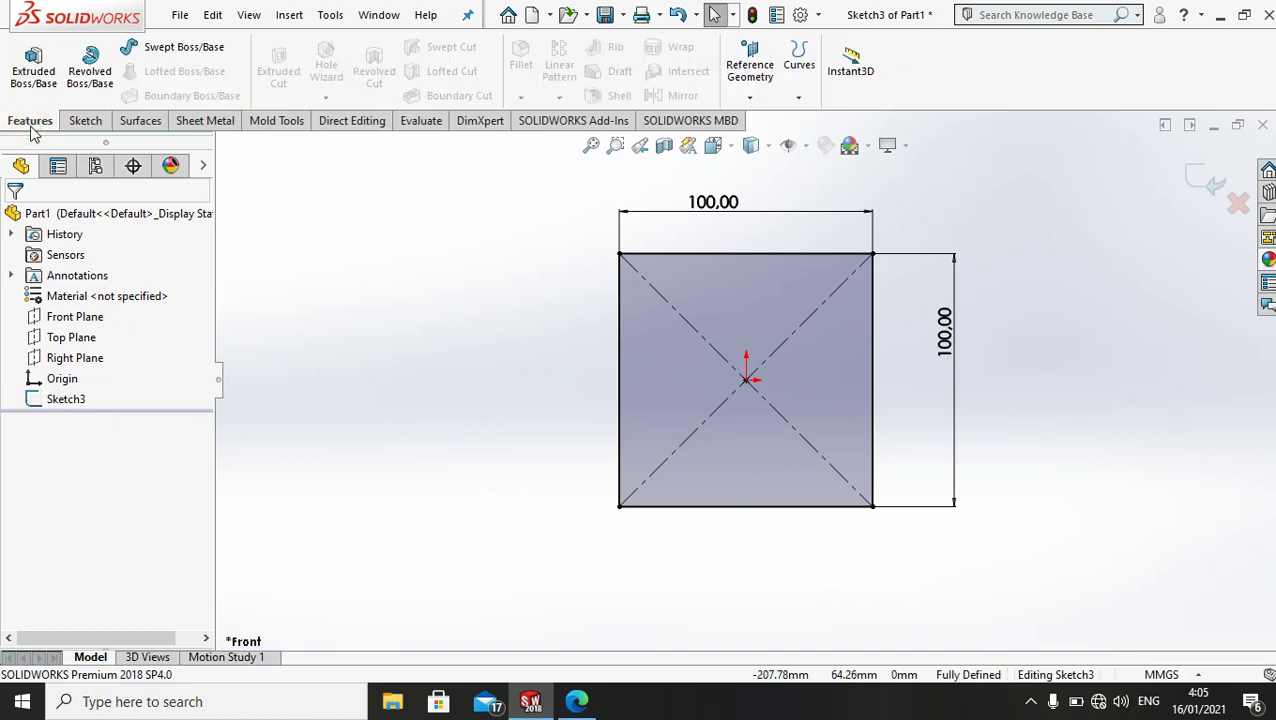
{"action": "left_click", "coordinate": [33, 72]}
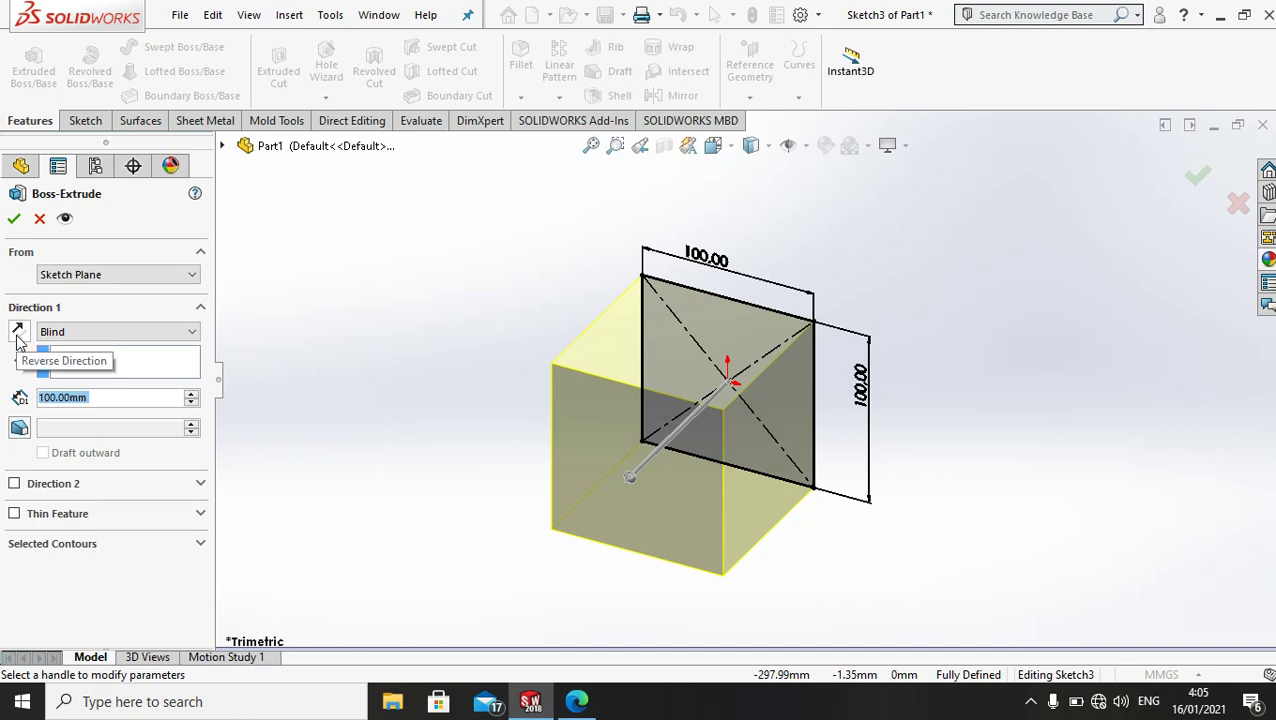
{"action": "left_click", "coordinate": [17, 333]}
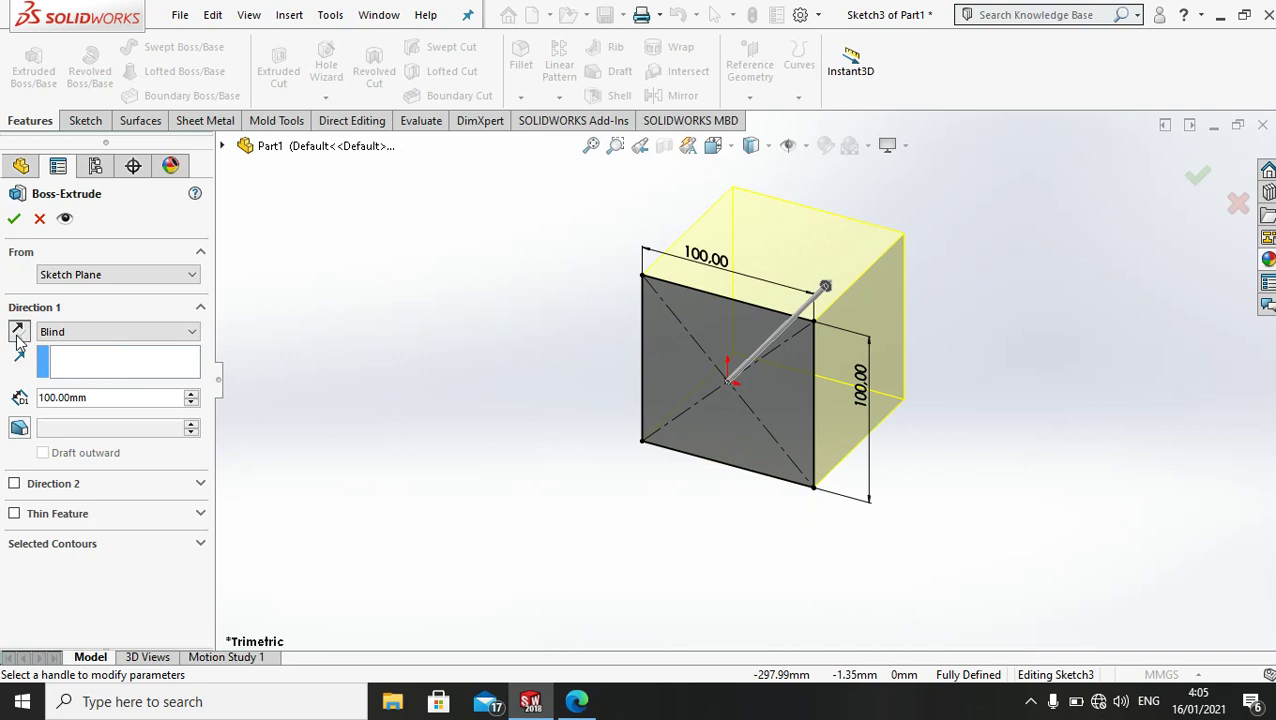
Step: Restore the original direction and set the 100 mm extrusion to Mid Plane, creating Boss-Extrude5
{"action": "left_click", "coordinate": [17, 334]}
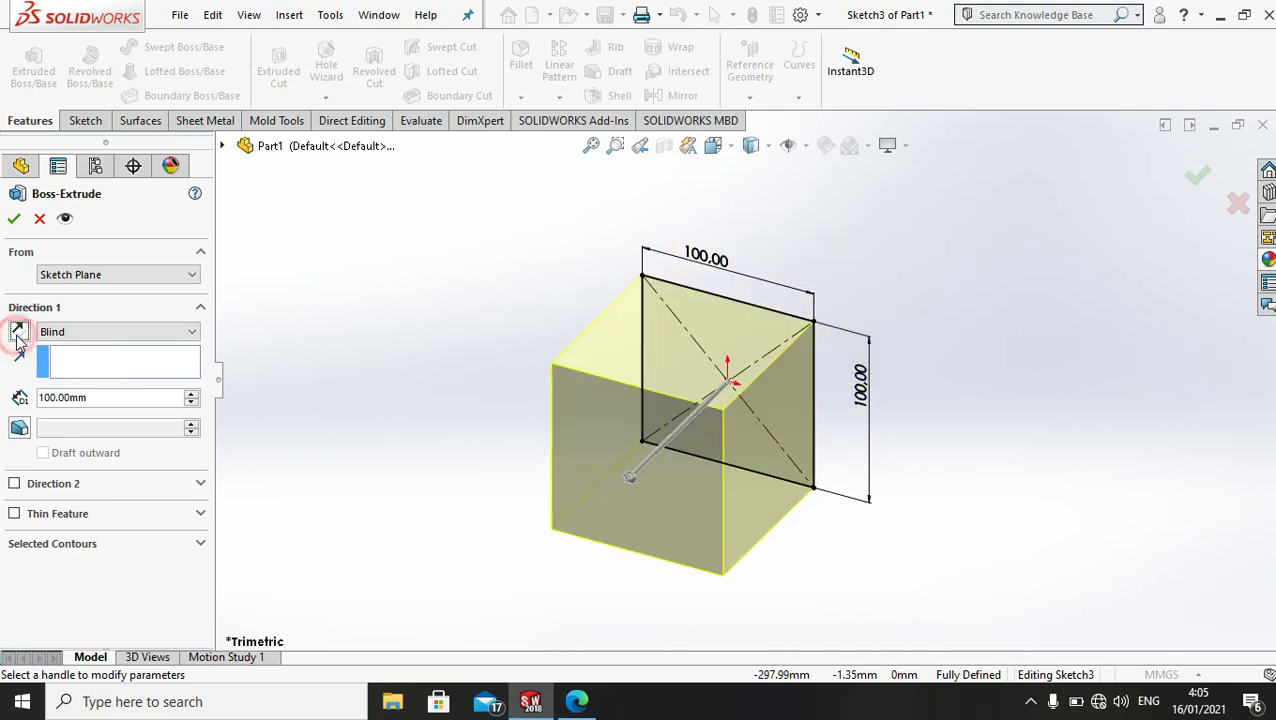
{"action": "left_click", "coordinate": [165, 337]}
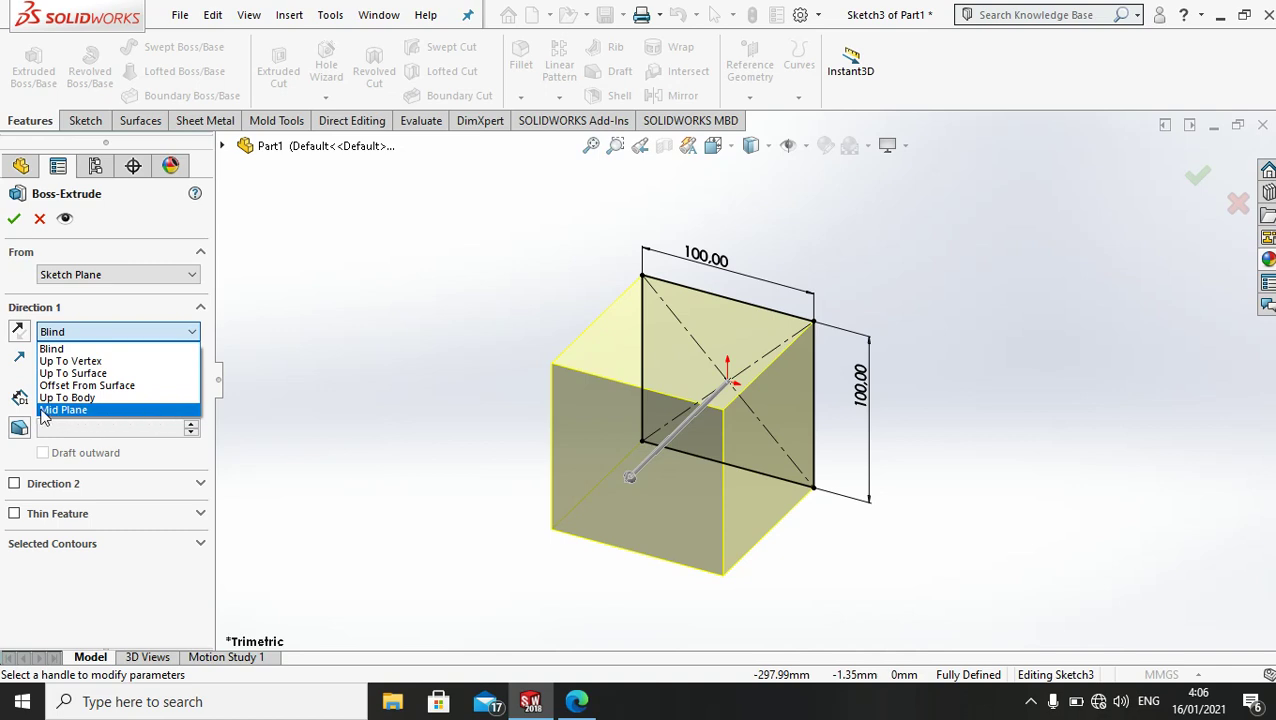
{"action": "left_click", "coordinate": [133, 411]}
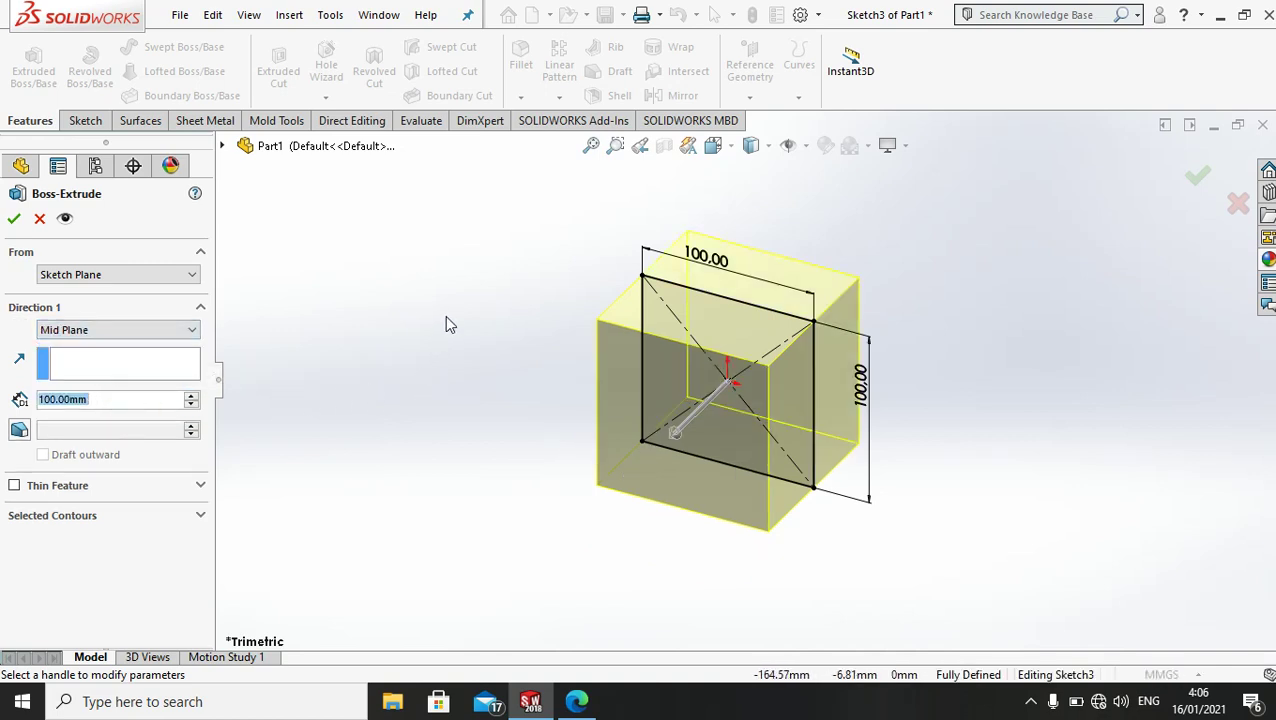
{"action": "scroll", "coordinate": [540, 285], "scroll_direction": "down", "scroll_amount": 2}
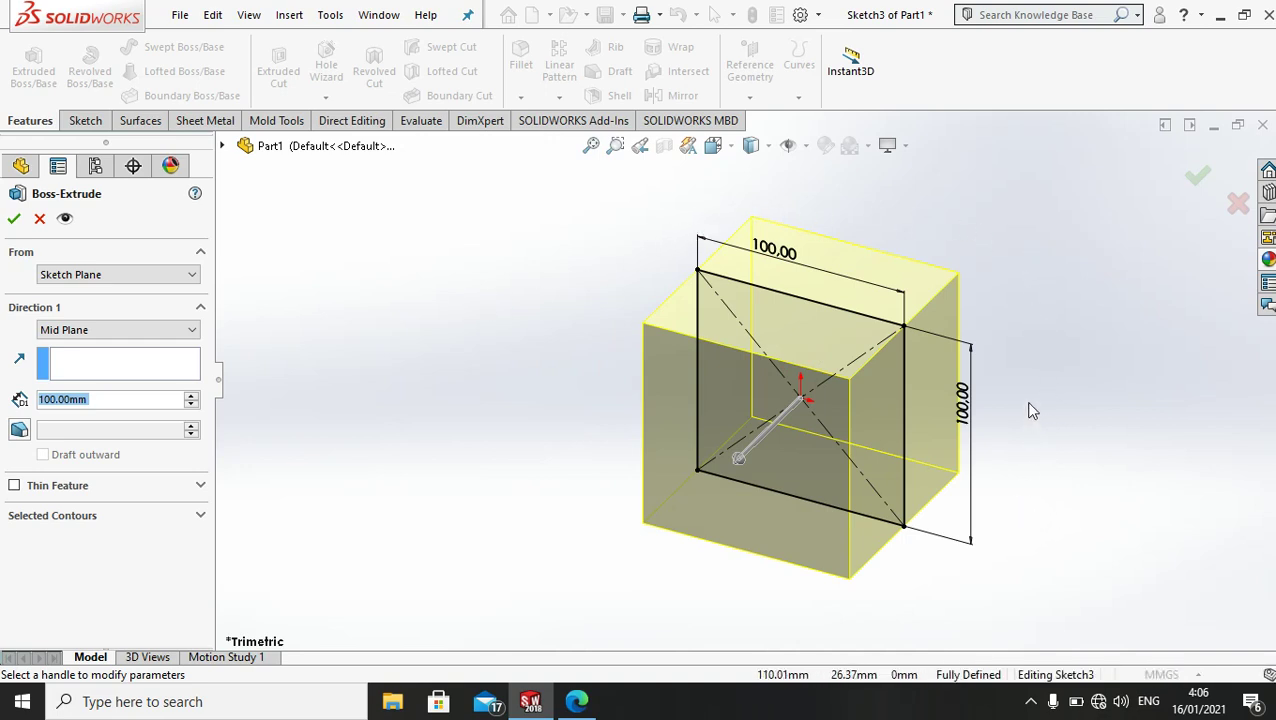
{"action": "scroll", "coordinate": [1033, 408], "scroll_direction": "down", "scroll_amount": 1}
{"action": "scroll", "coordinate": [1033, 408], "scroll_direction": "up", "scroll_amount": 1}
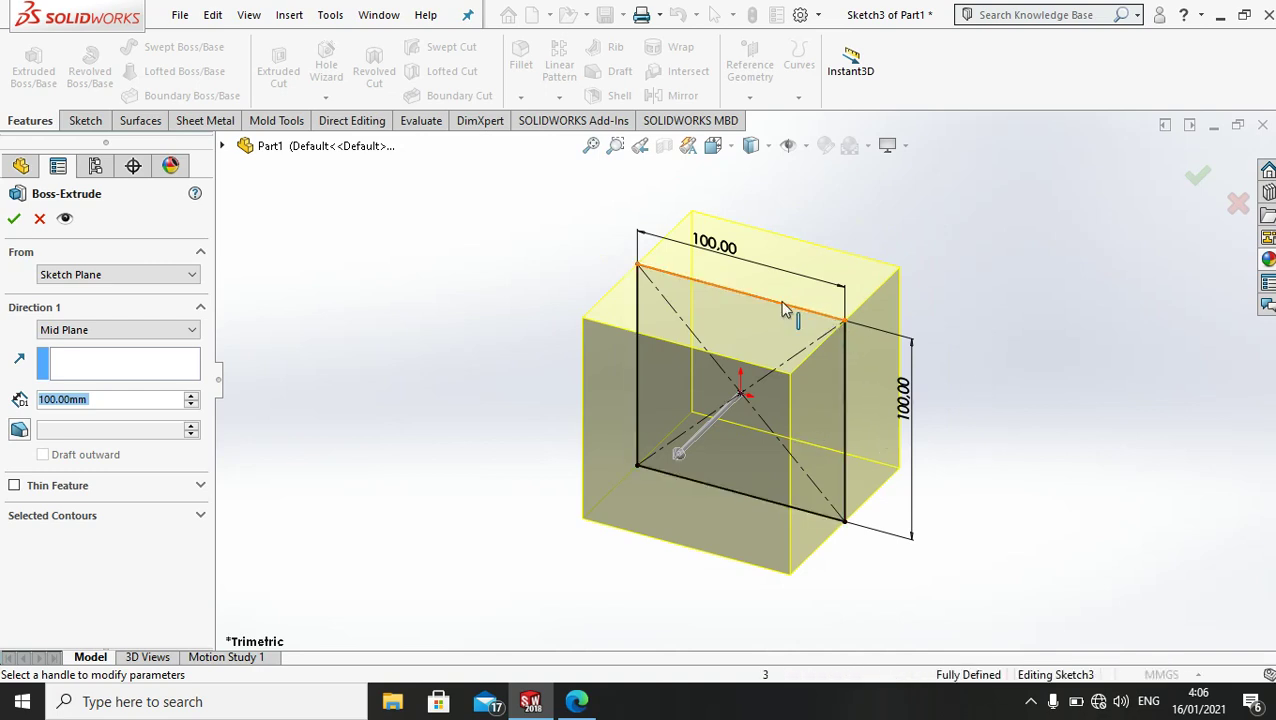
{"action": "left_click", "coordinate": [14, 220]}
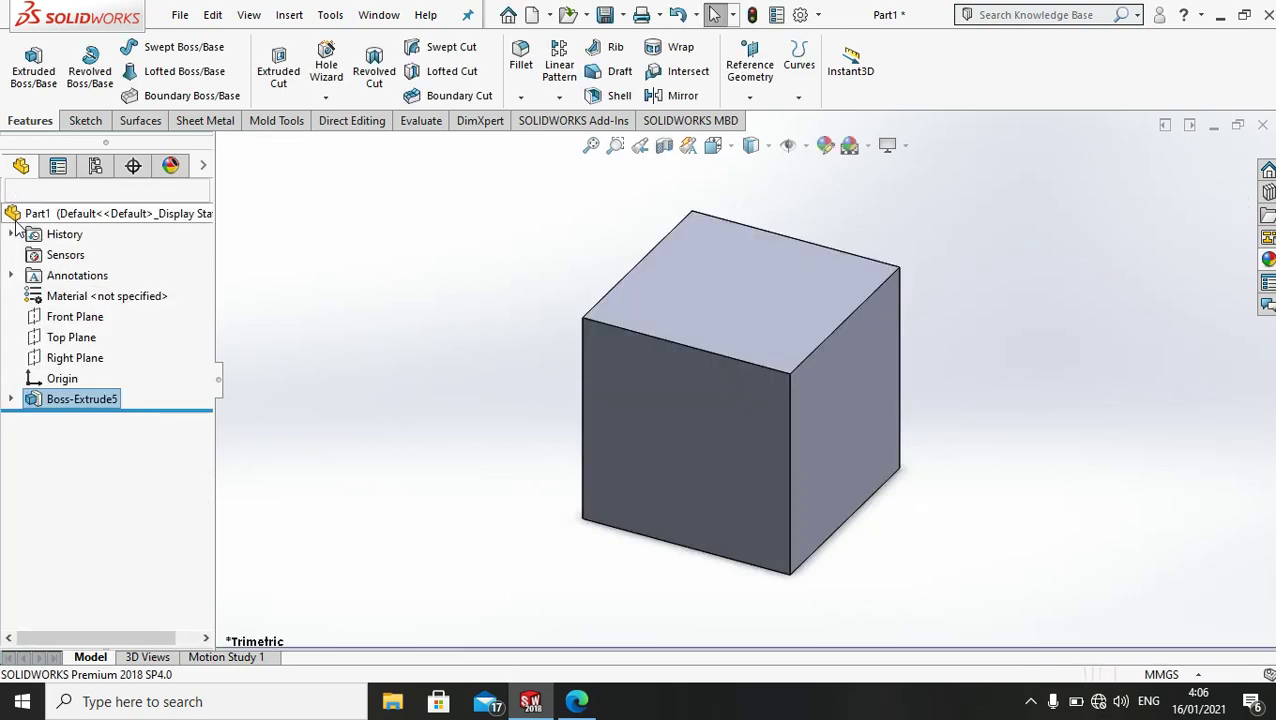
{"action": "key", "text": "ctrl+Down"}
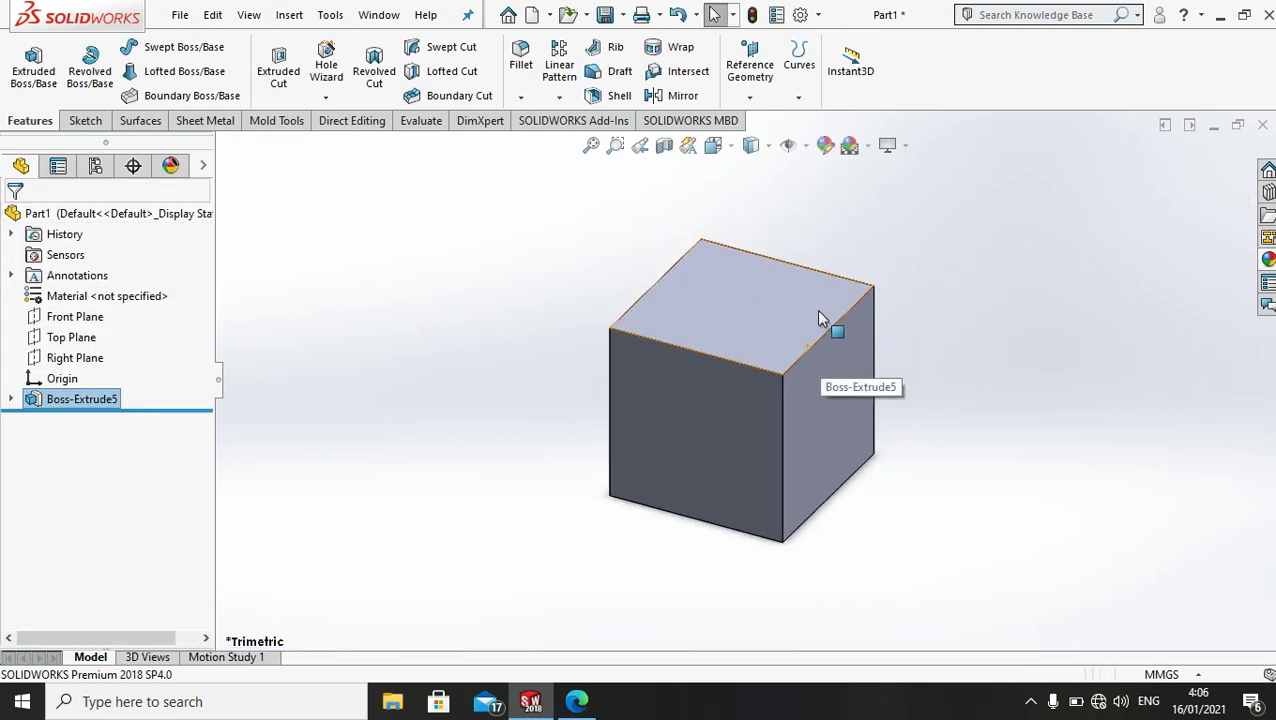
{"action": "key", "text": "ctrl+Left"}
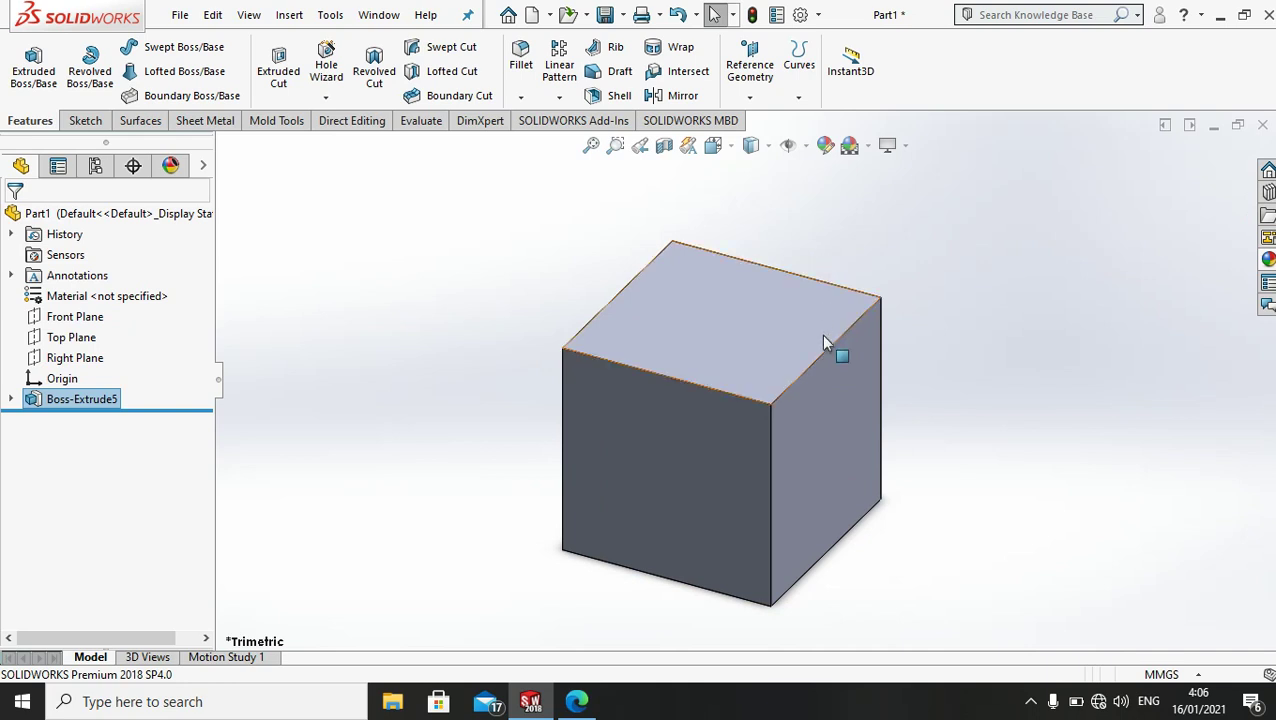
{"action": "key", "text": "f"}
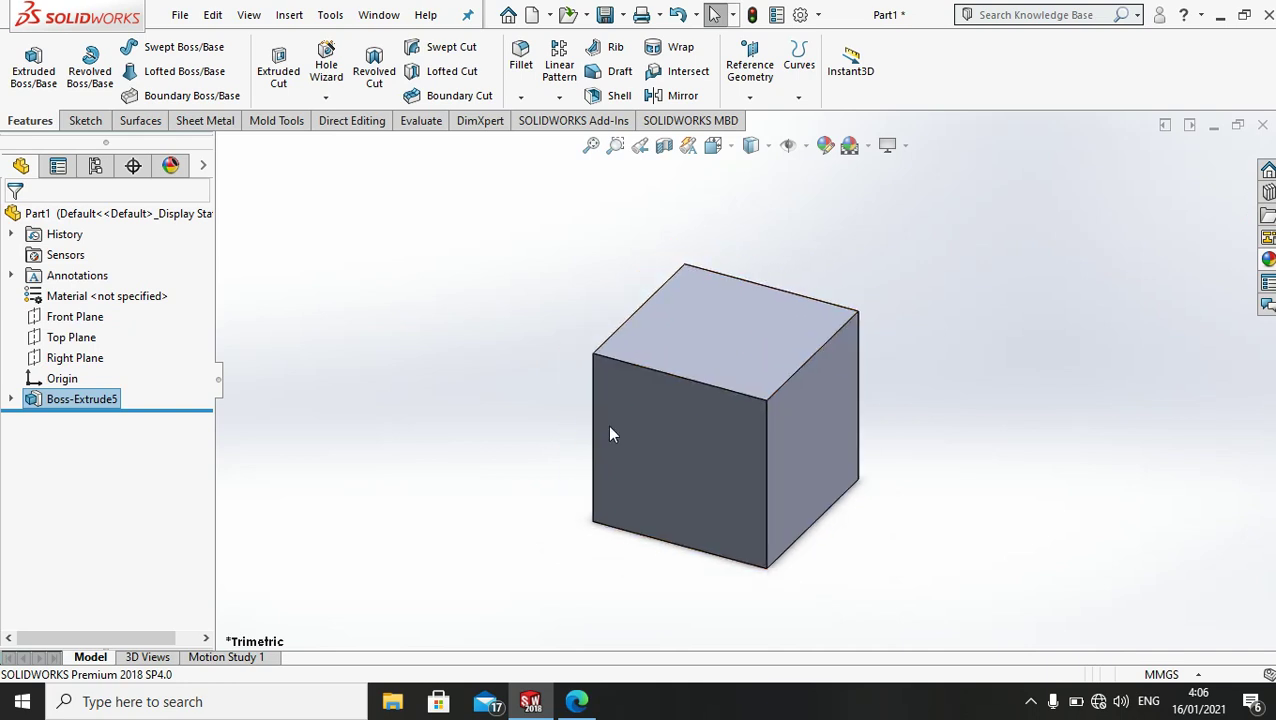